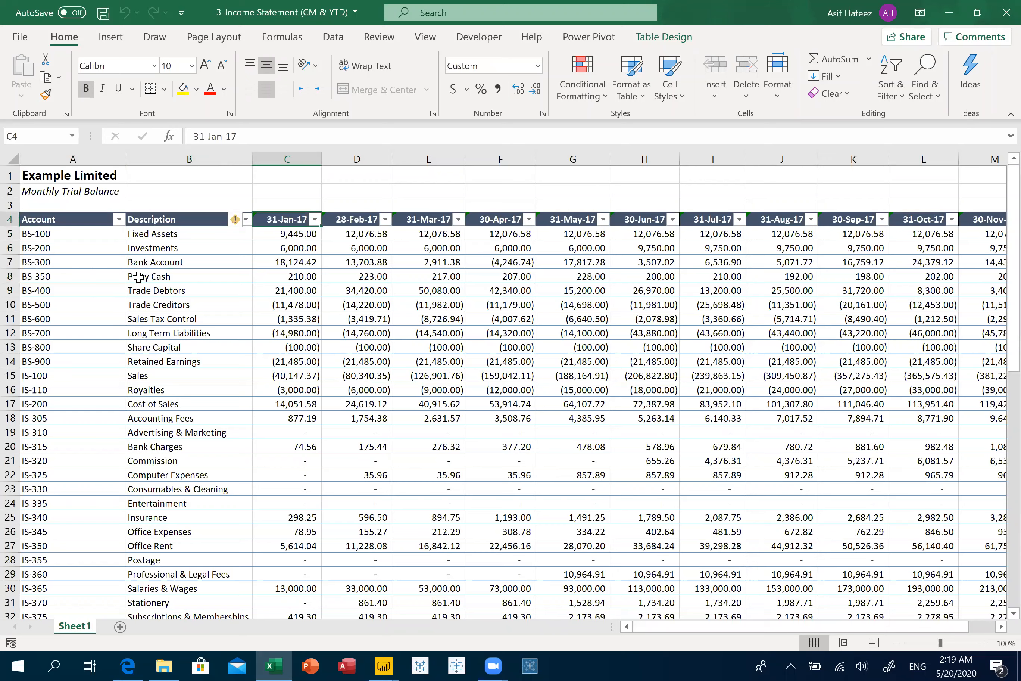
Examine the Account, Description and month column headers of the monthly trial balance
key(Home)
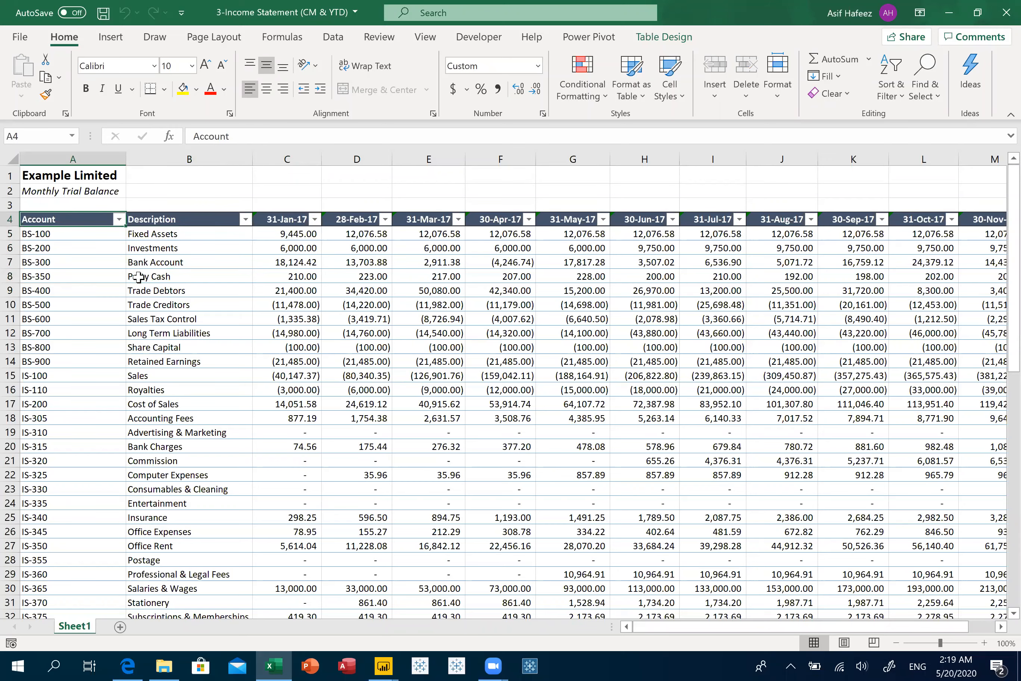
key(Right)
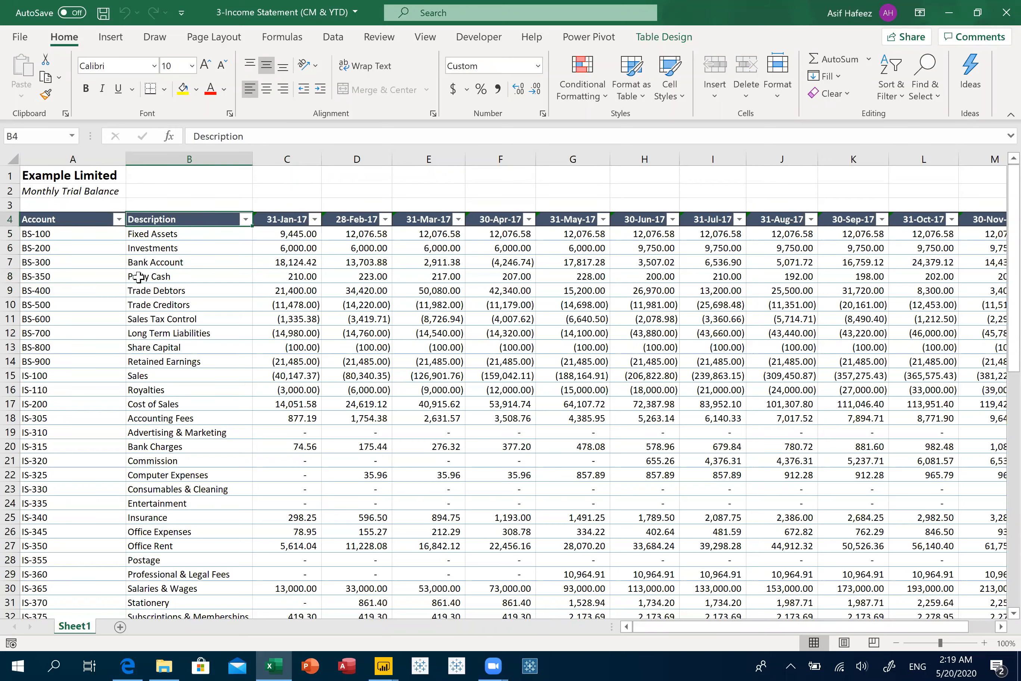
key(ctrl+Right)
key(Home)
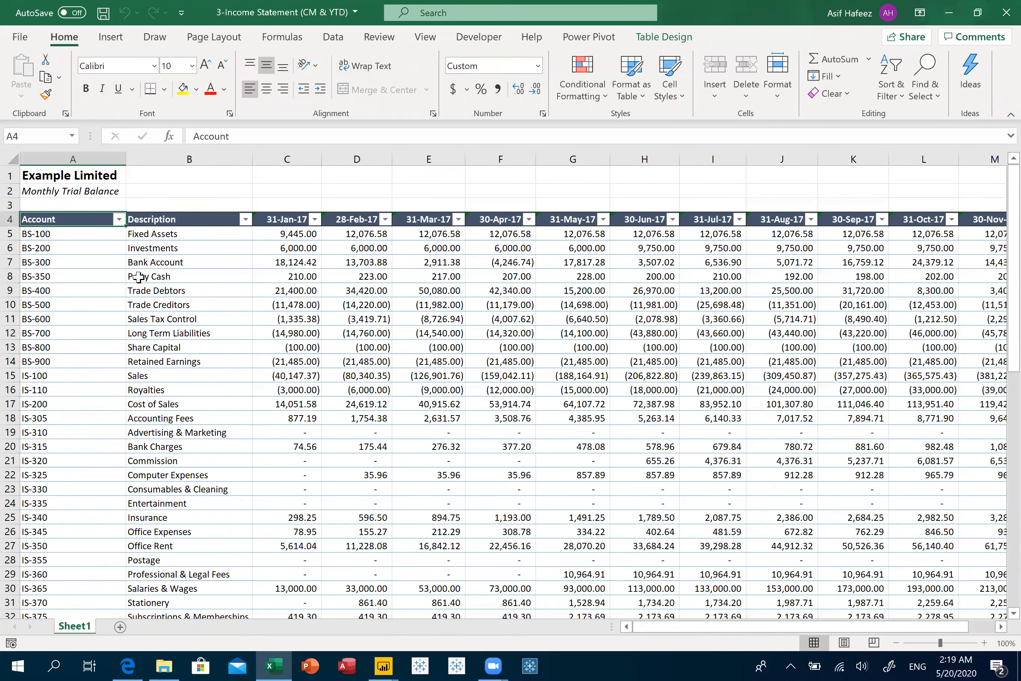
Read the account codes down the trial balance and the codes in the Mapping table beneath it
key(Down)
key(Down)
key(Down)
key(Down)
key(Down)
key(Down)
key(Down)
key(Down)
key(Down)
key(Down)
key(Down)
key(Down)
key(Down)
key(Down)
key(Down)
key(Down)
key(Down)
key(Down)
key(Down)
key(Down)
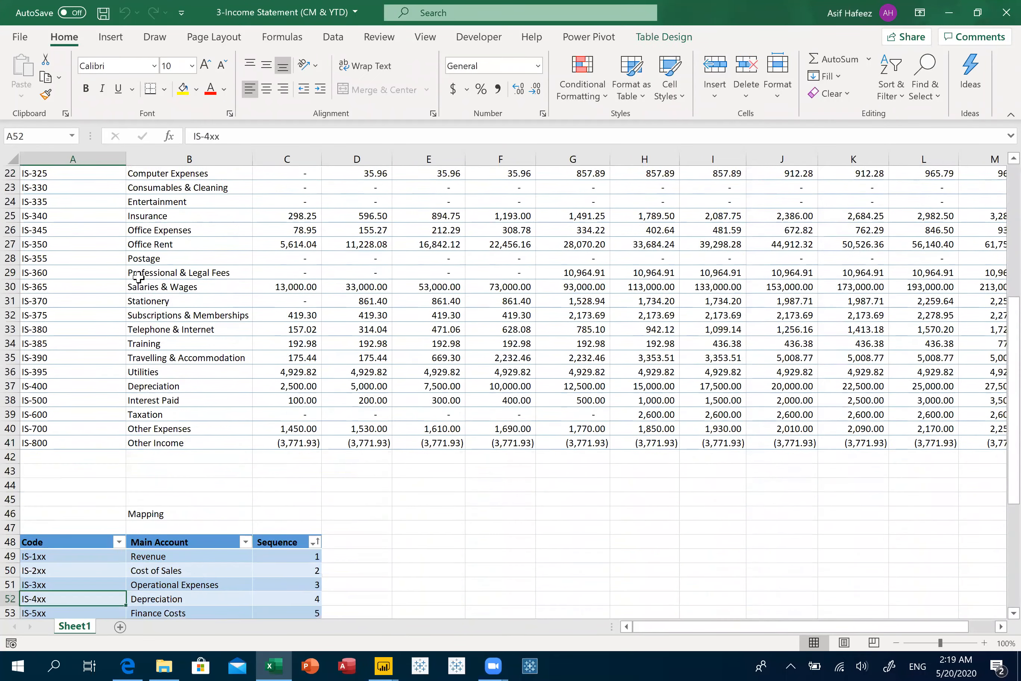
key(ctrl+Up)
key(Up)
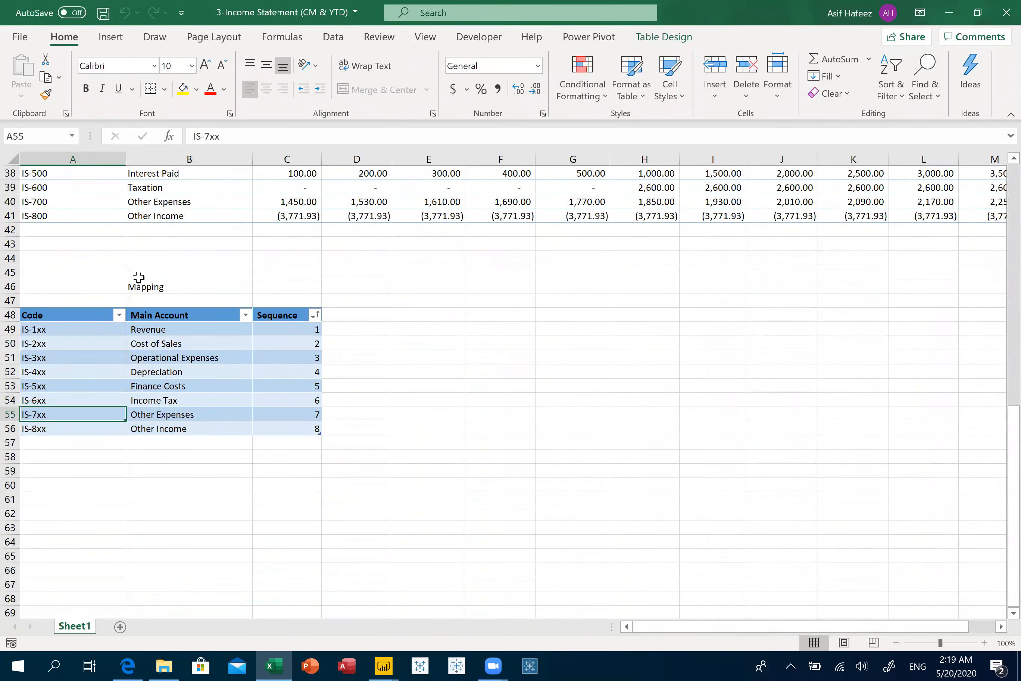
key(ctrl+Up)
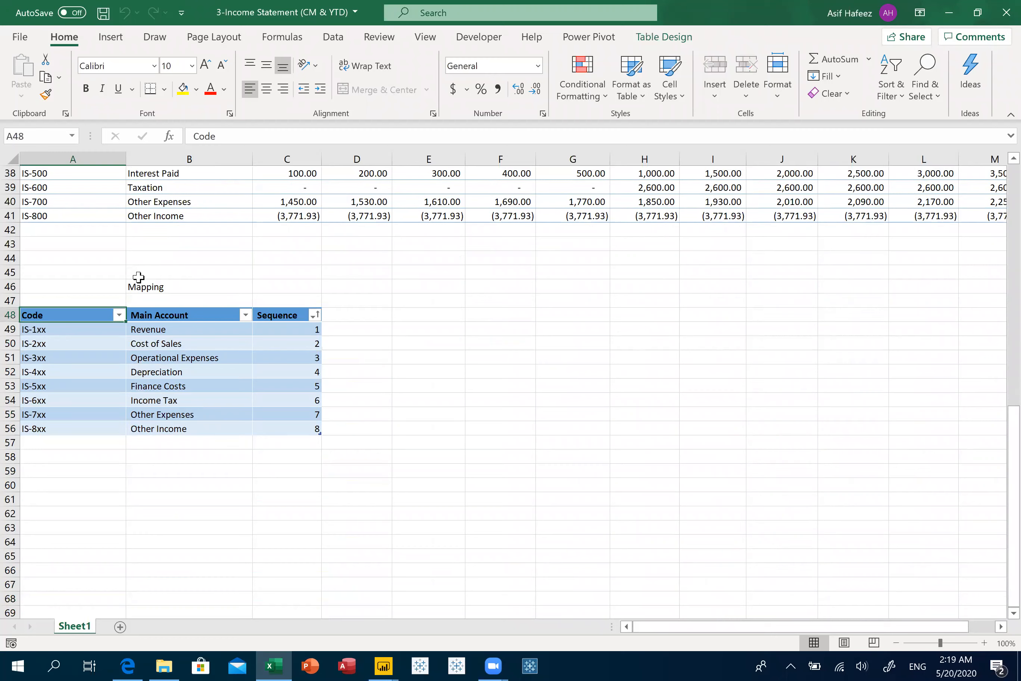
key(Down)
key(Down)
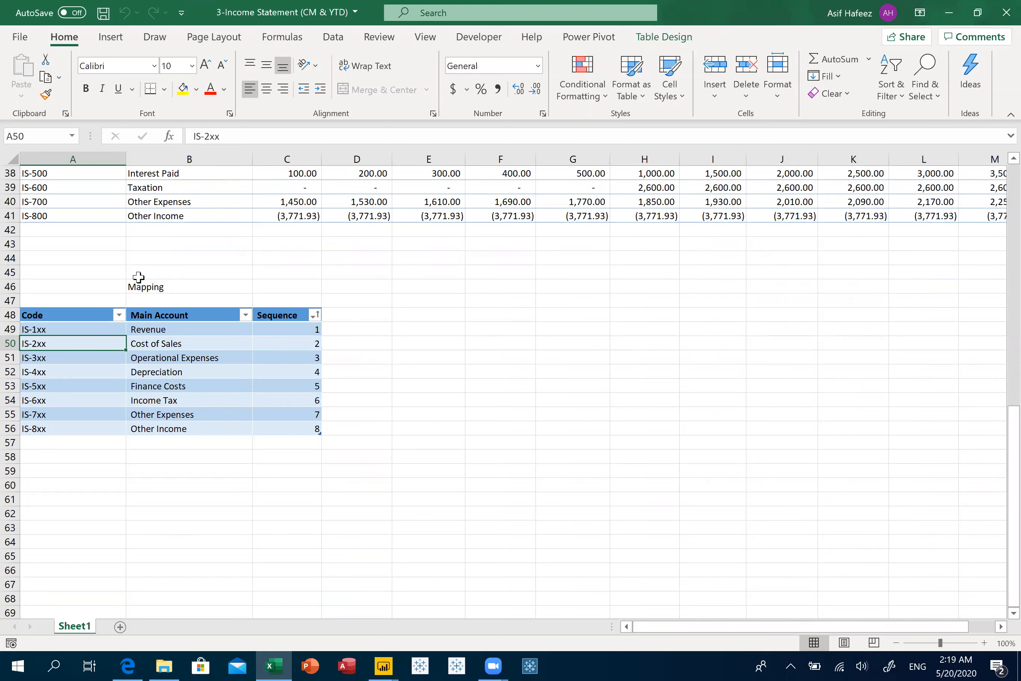
key(ctrl+Up)
key(ctrl+Up)
key(ctrl+Up)
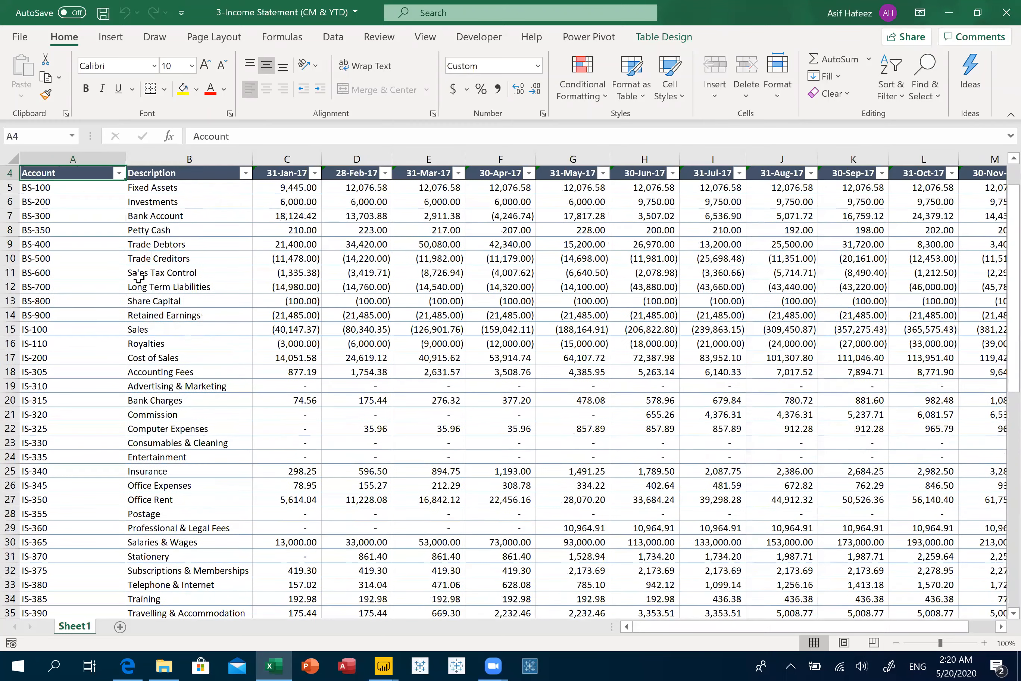
Compare the trial balance's account codes with the Code and Main Account entries of the Mapping table
key(Down)
key(Down)
key(Down)
key(Down)
key(Down)
key(Down)
key(Down)
key(Down)
key(Down)
key(Down)
key(Down)
key(Down)
key(Down)
key(Down)
key(Down)
key(Down)
key(Down)
key(Down)
key(Down)
key(Down)
key(Down)
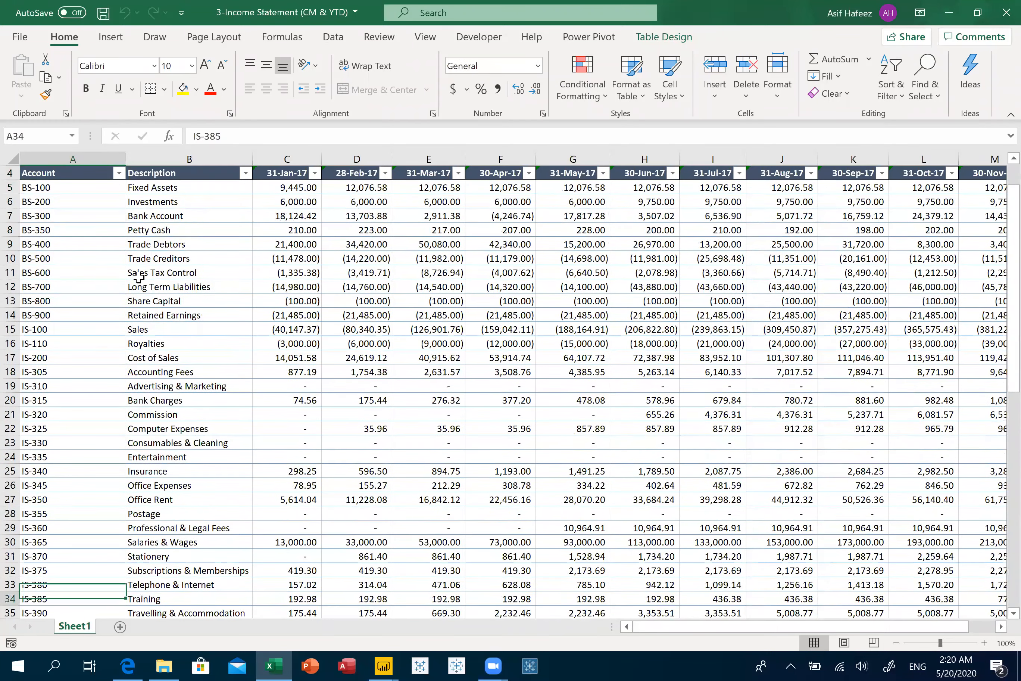
key(ctrl+Up)
key(Down)
key(Down)
key(Down)
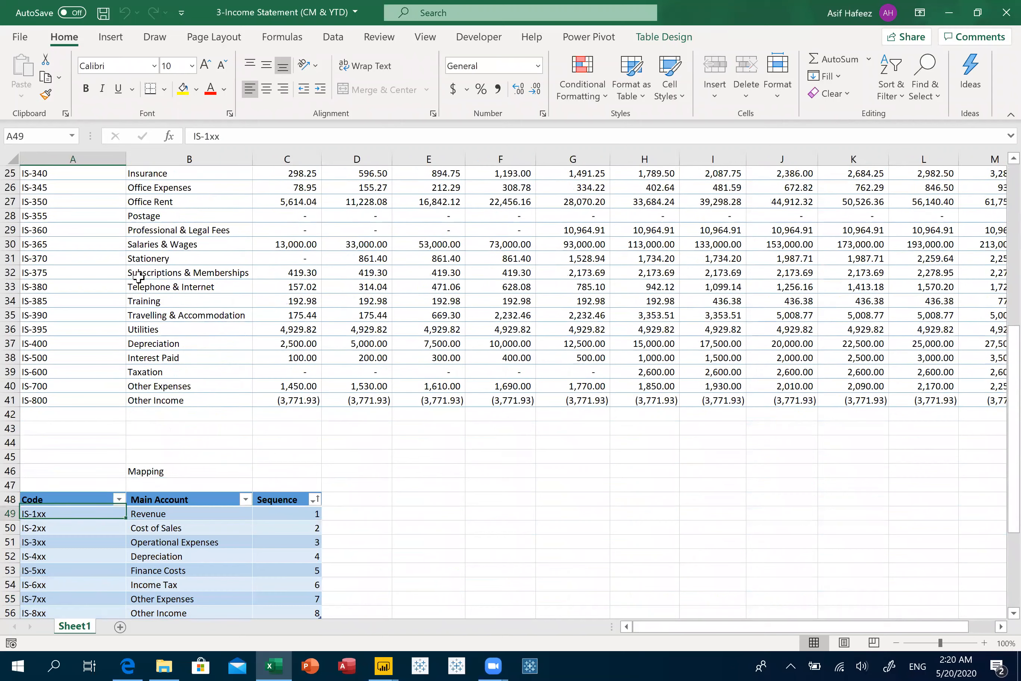
key(Right)
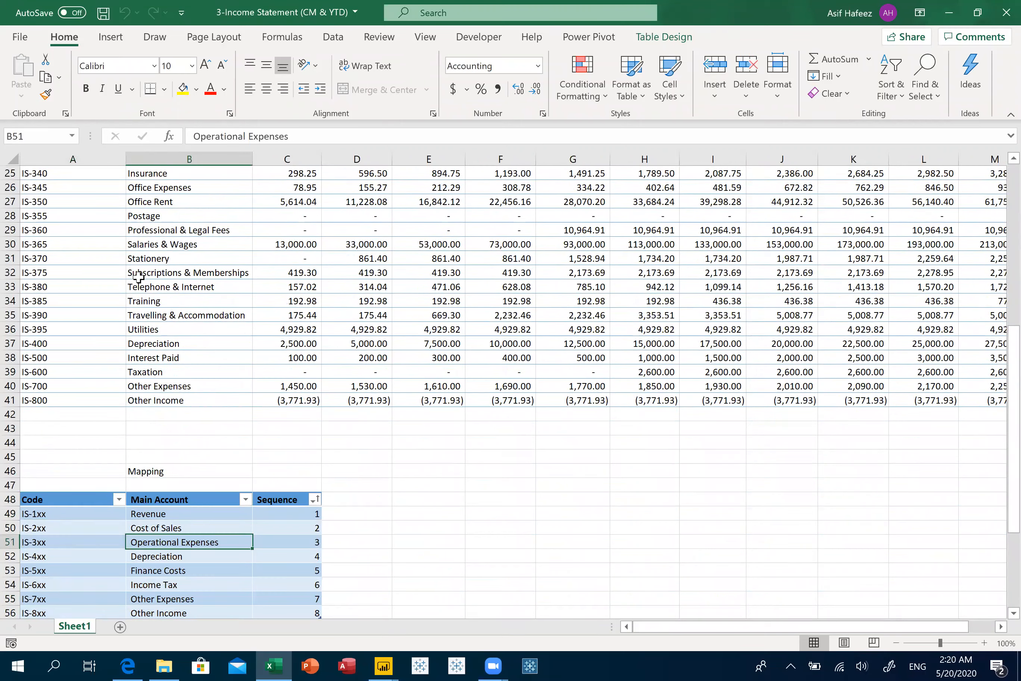
key(Left)
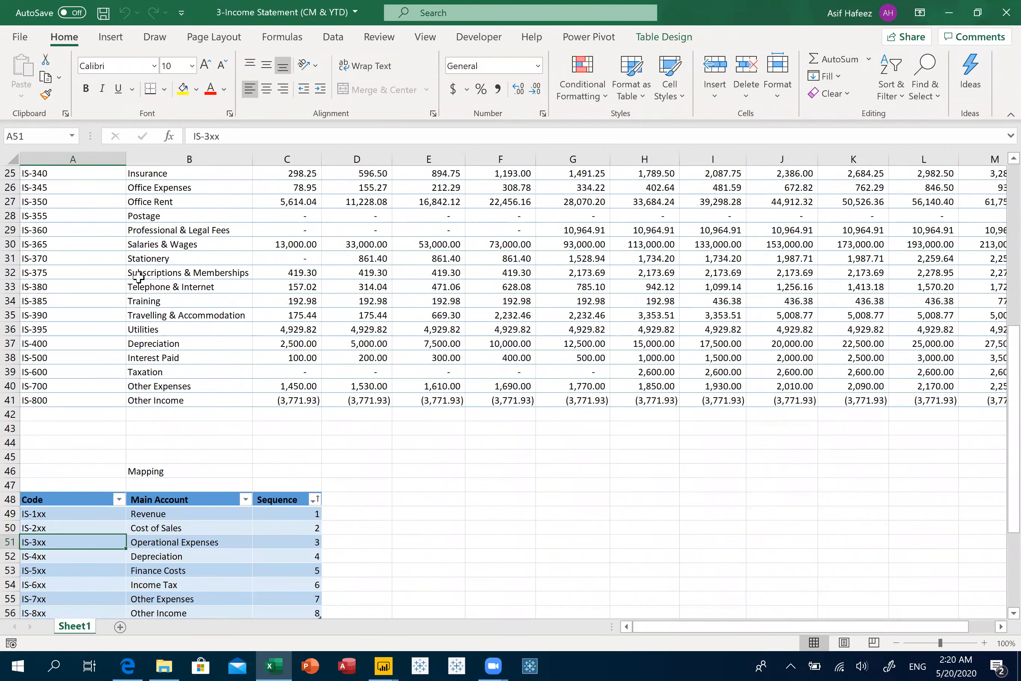
Select the trial balance rows from IS-305 through IS-360 across the Account, Description and 31-Jan-17 columns
key(ctrl+Up)
key(ctrl+Up)
key(ctrl+Up)
key(Down)
key(Down)
key(Down)
key(Down)
key(Down)
key(Down)
key(Down)
key(Down)
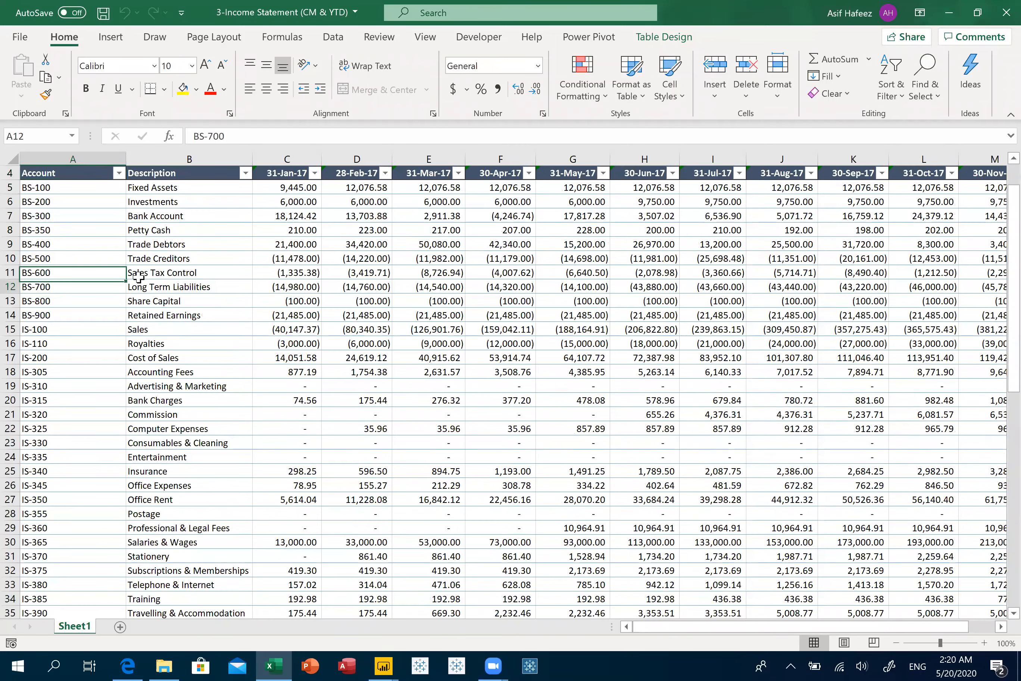
key(Down)
key(Down)
key(Down)
key(Down)
key(Down)
key(Down)
key(Down)
key(Up)
key(shift+Down)
key(shift+Down)
key(shift+Down)
key(shift+Down)
key(shift+Down)
key(shift+Down)
key(shift+Down)
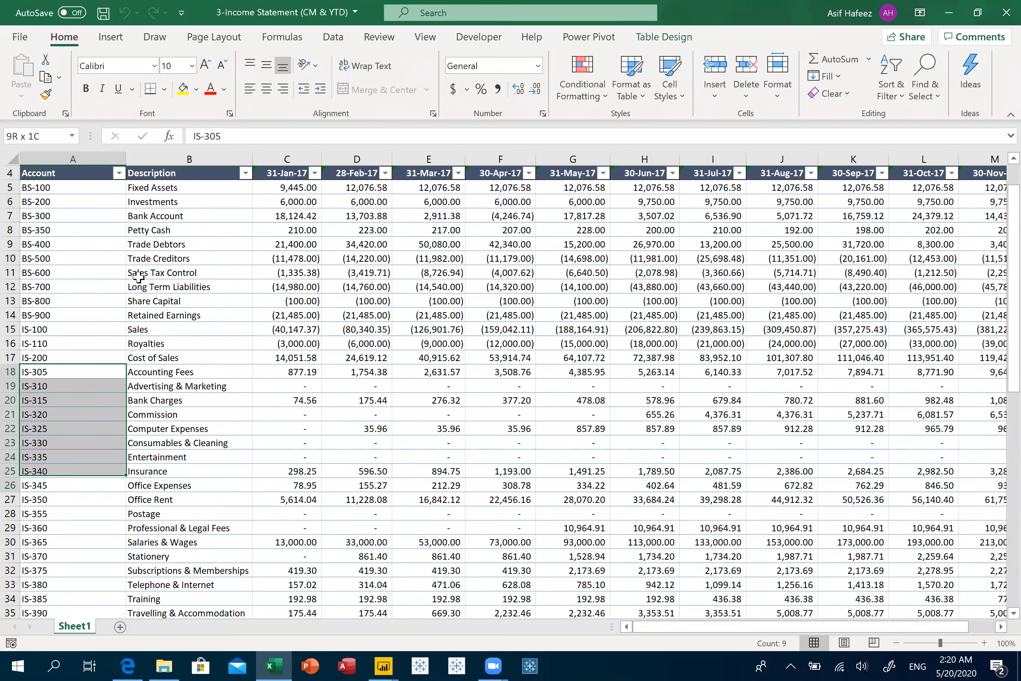
key(shift+Right)
key(shift+Right)
key(shift+Down)
key(shift+Down)
key(shift+Down)
key(shift+Down)
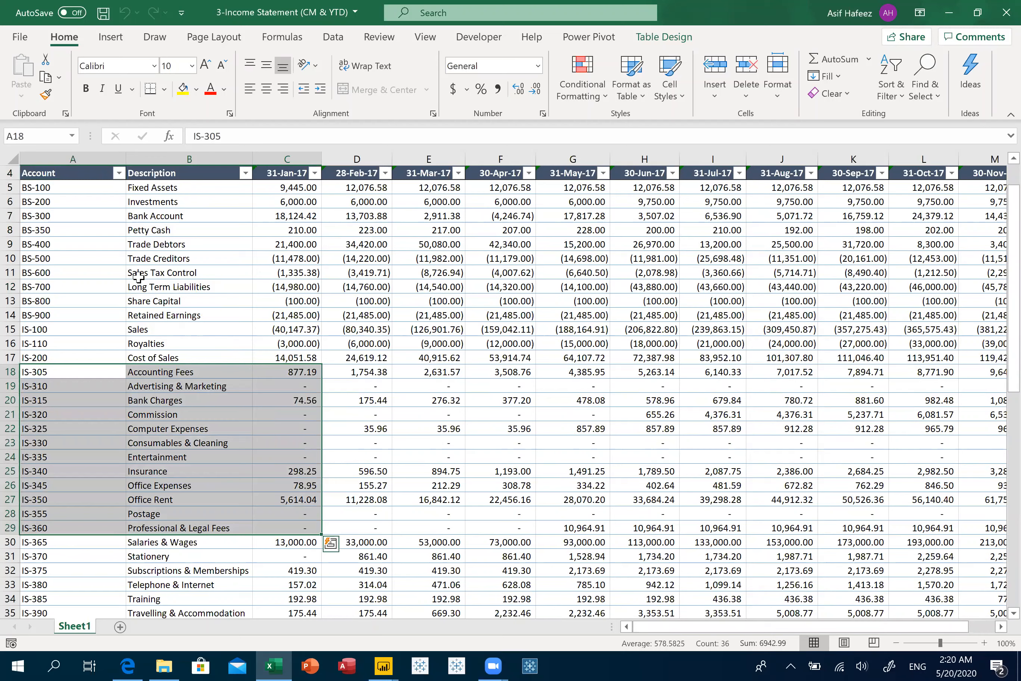
Draw freehand pen marks over the selected expense descriptions and alongside their account codes, then select the 31-Mar-17 header
mouse_move(168, 416)
mouse_down()
mouse_move(131, 470)
mouse_move(212, 446)
mouse_up()
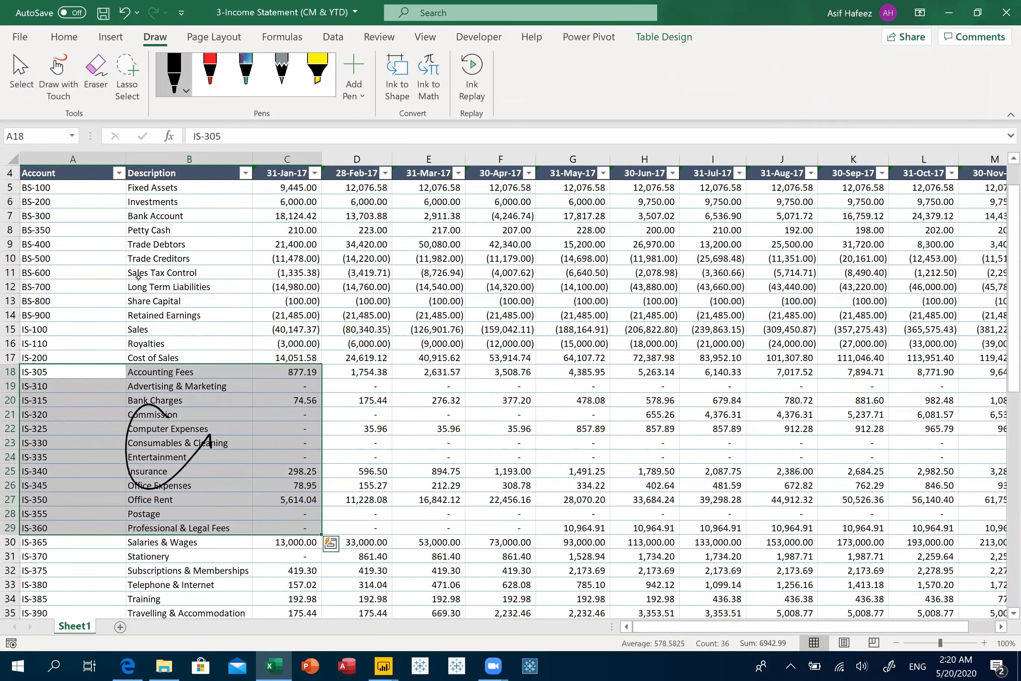
drag(64, 370, 74, 532)
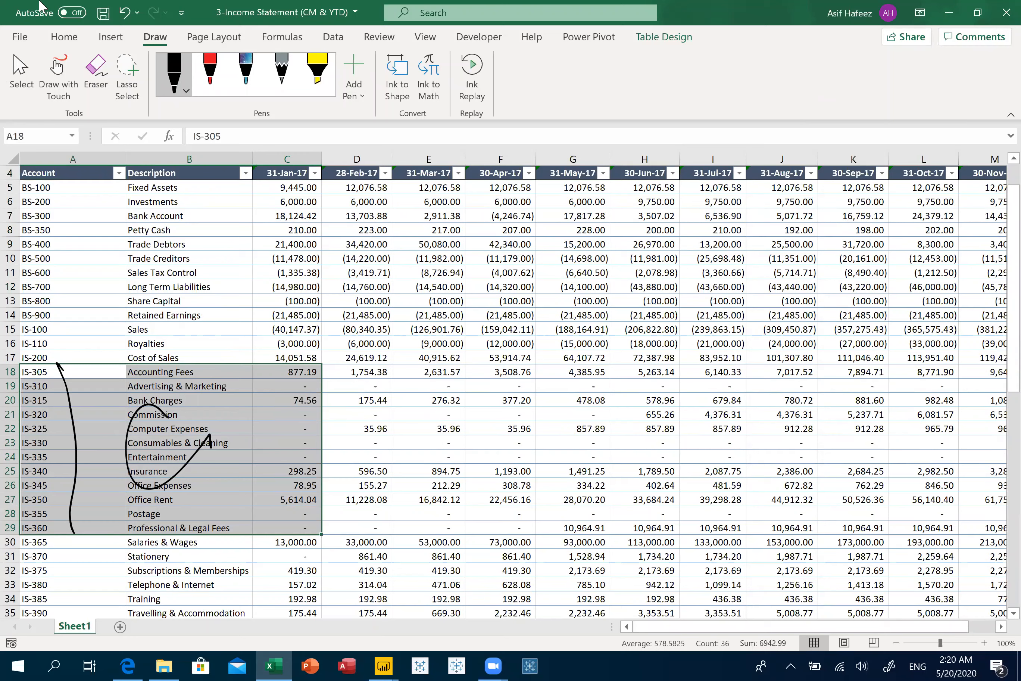
click(401, 267)
key(Up)
key(Up)
key(Up)
key(Up)
key(Up)
key(Up)
key(Up)
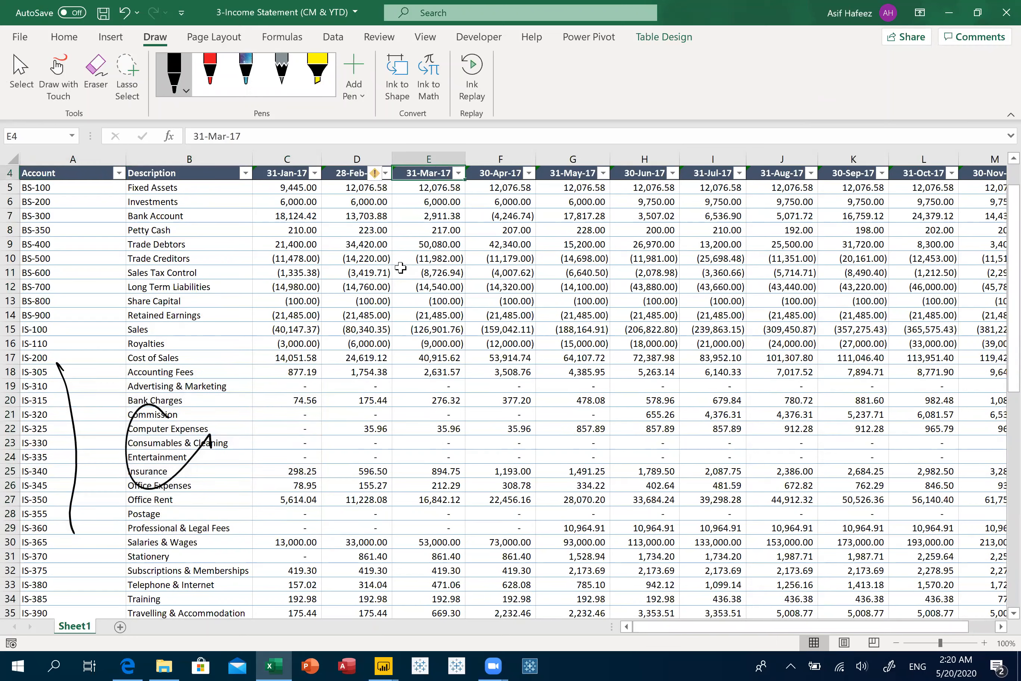
Close the 3-Income Statement (CM & YTD) workbook without saving the changes and exit Excel
key(ctrl+w)
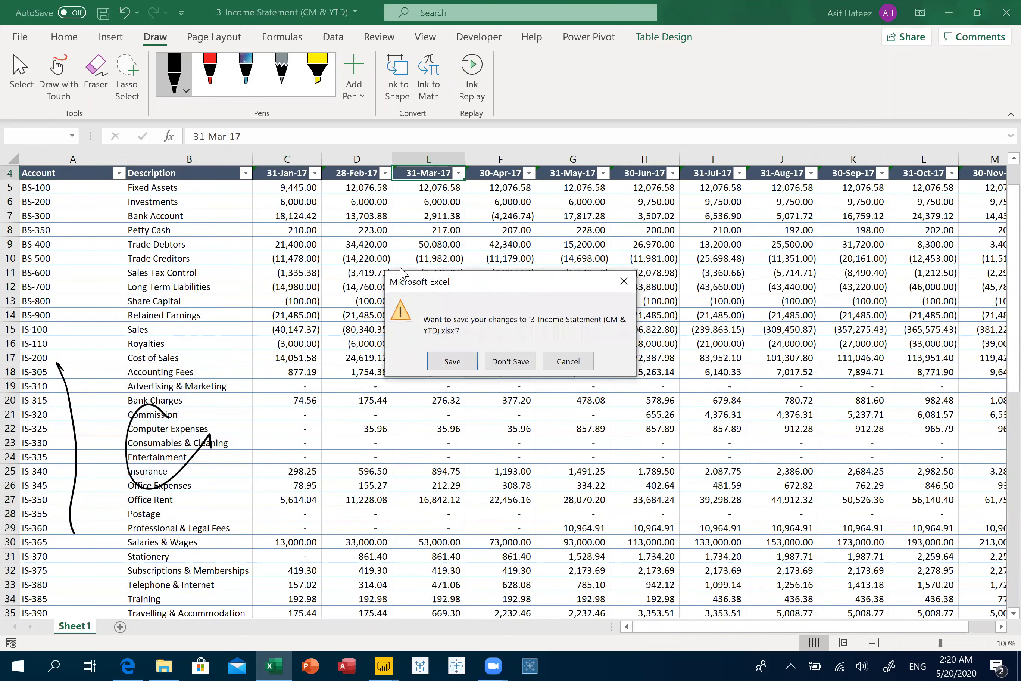
key(n)
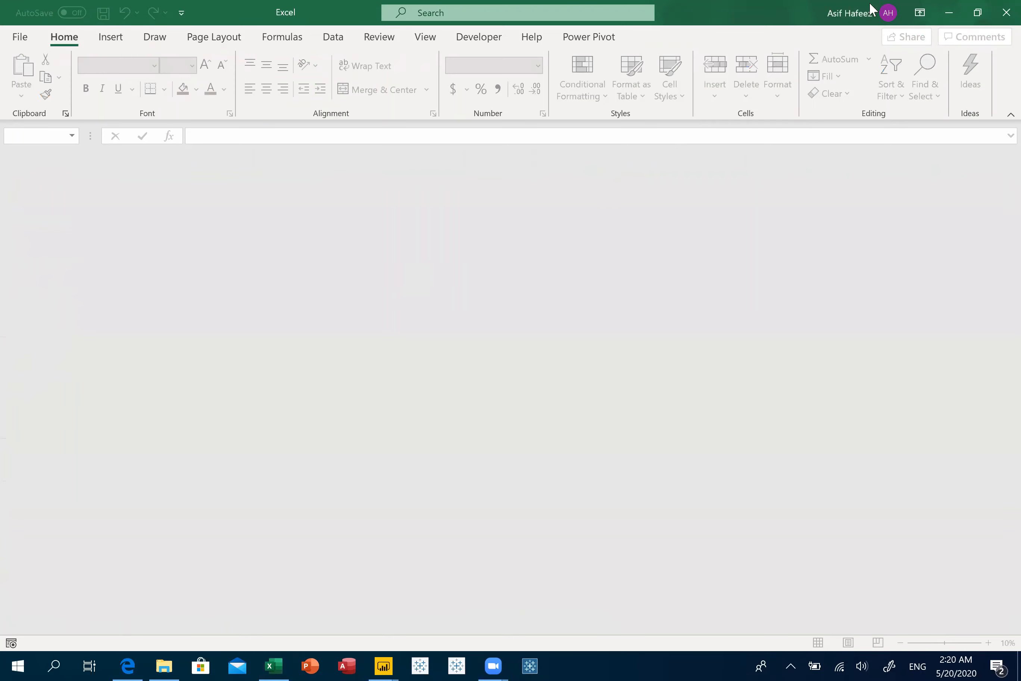
click(998, 15)
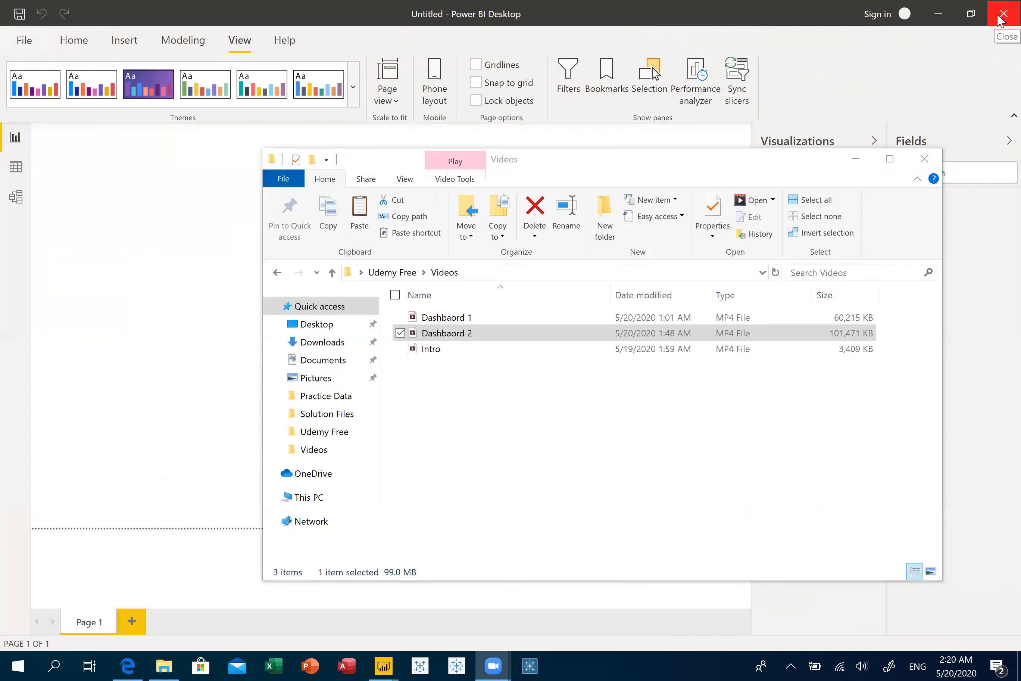
Switch to the 3-Profit & Loss Dashboard report in Power BI Desktop and view its Report Model page
key(alt+Tab)
key(alt+Tab)
key(alt+Tab)
key(alt+Tab)
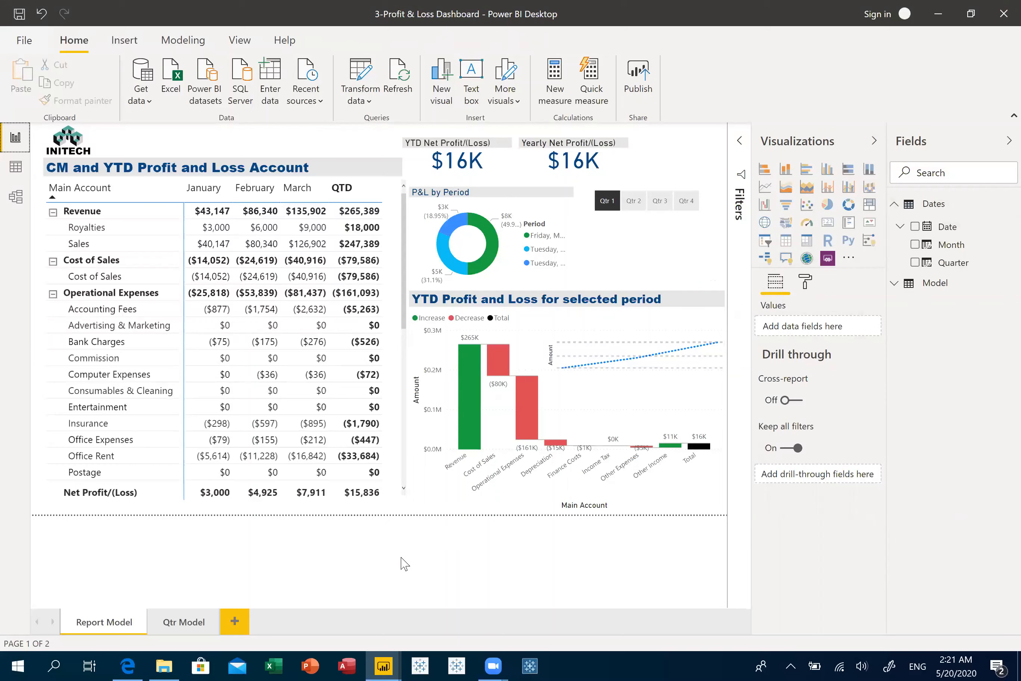
key(alt+Tab)
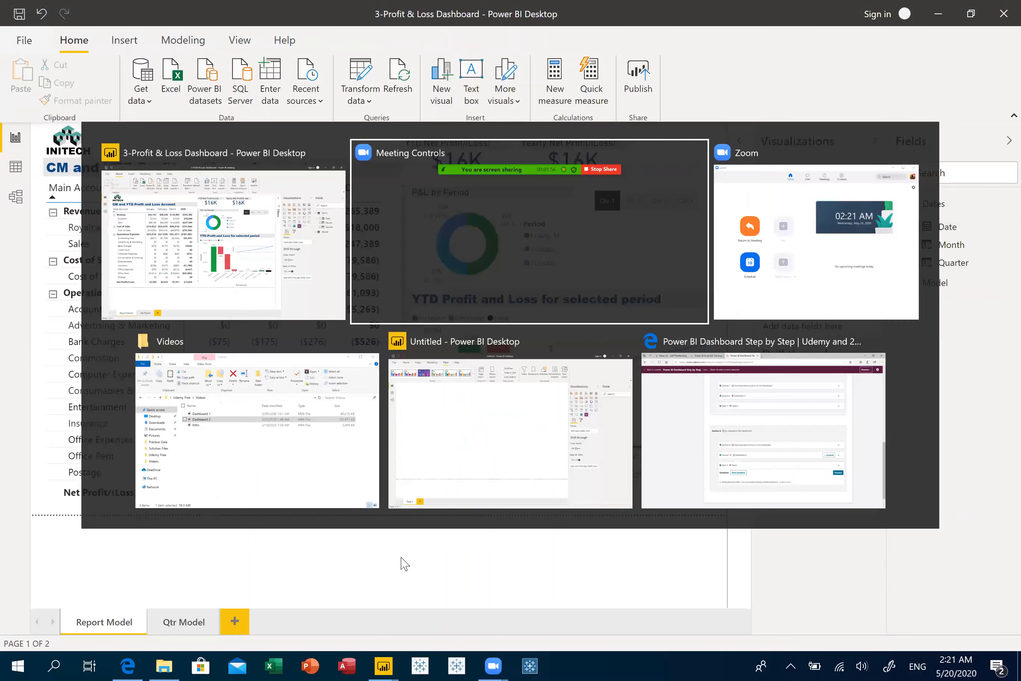
key(alt+Tab)
key(alt+Tab)
key(alt+Tab)
key(alt+Tab)
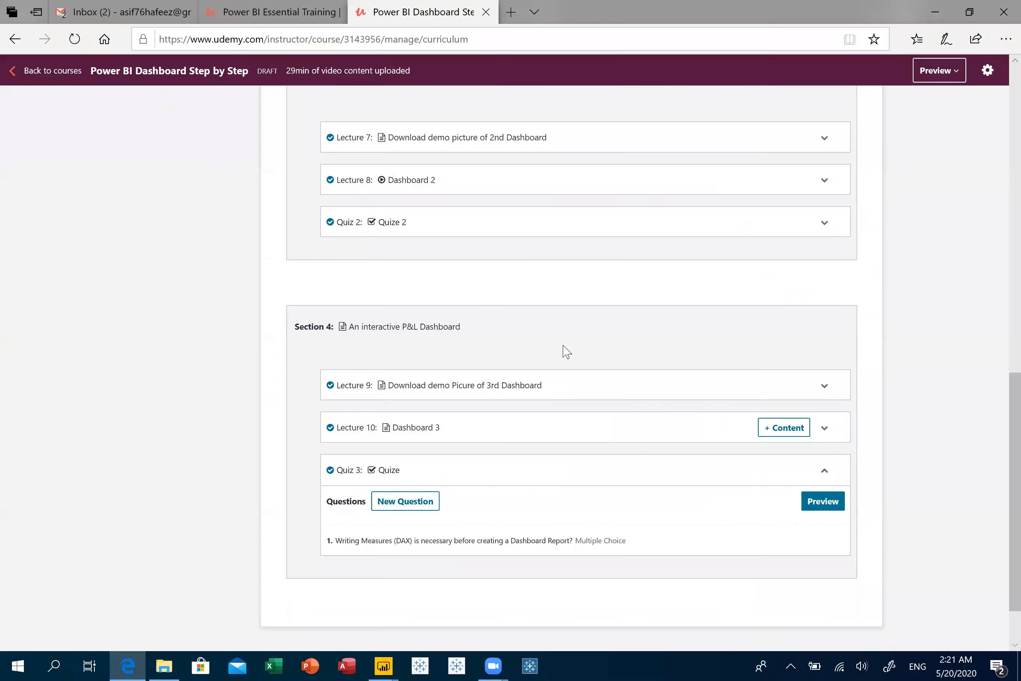
key(alt+Tab)
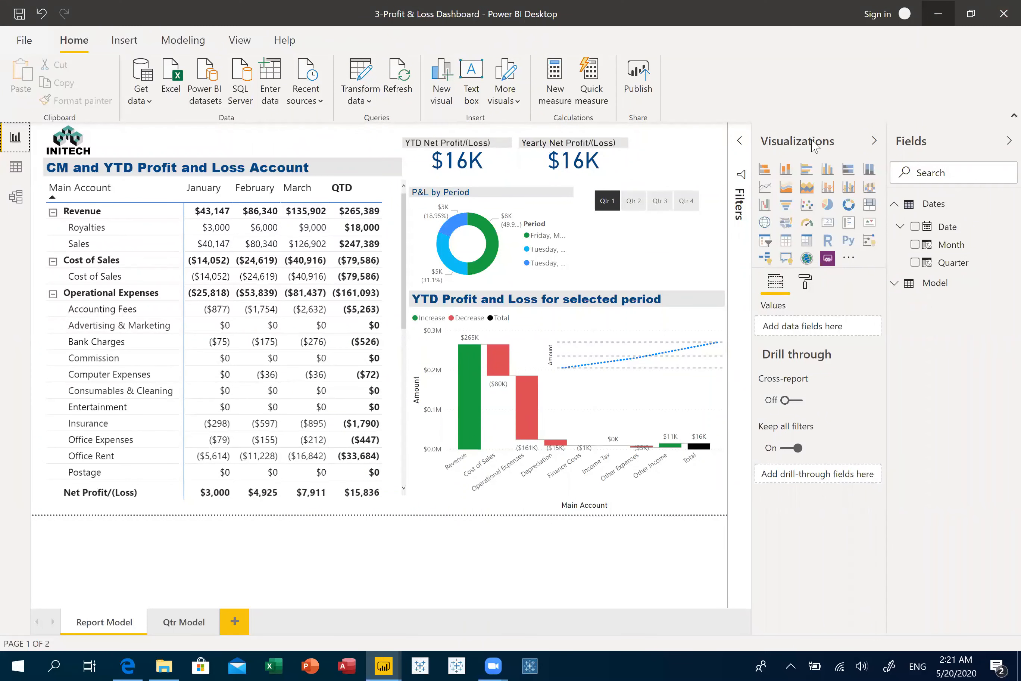
Switch to the blank Untitled Power BI report and connect it to the 3-Income Statement (CM & YTD) Excel workbook
click(945, 12)
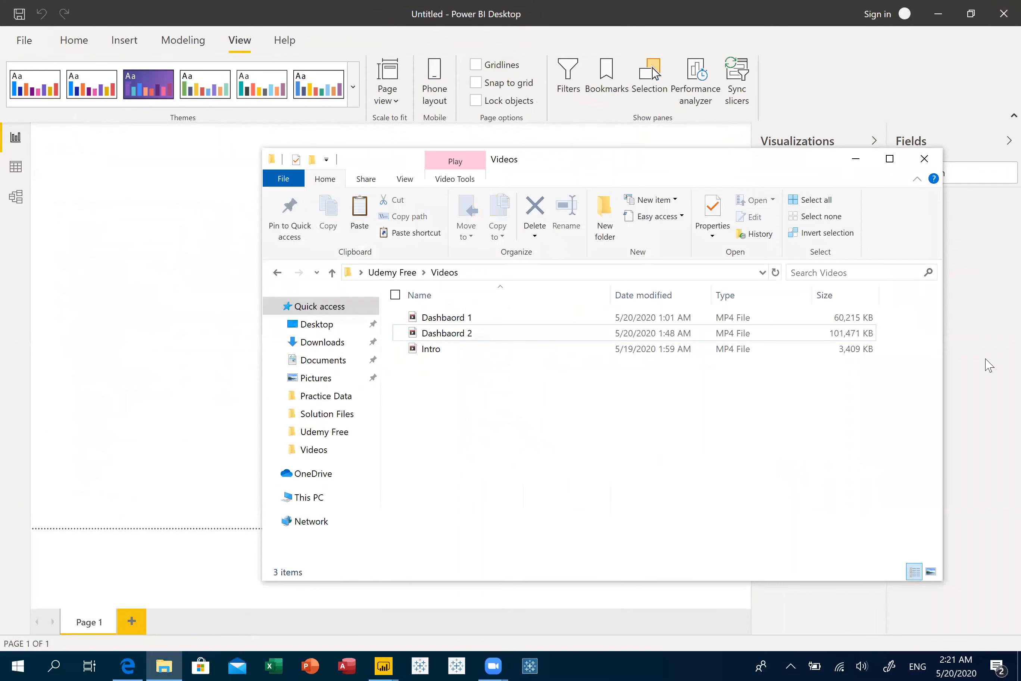
click(985, 361)
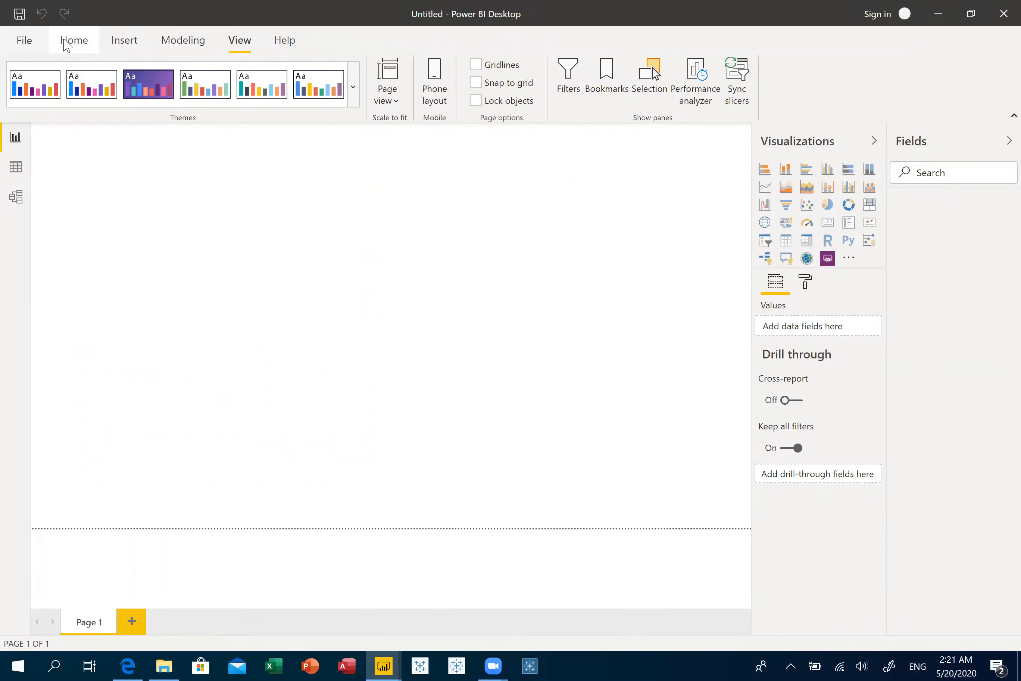
click(64, 42)
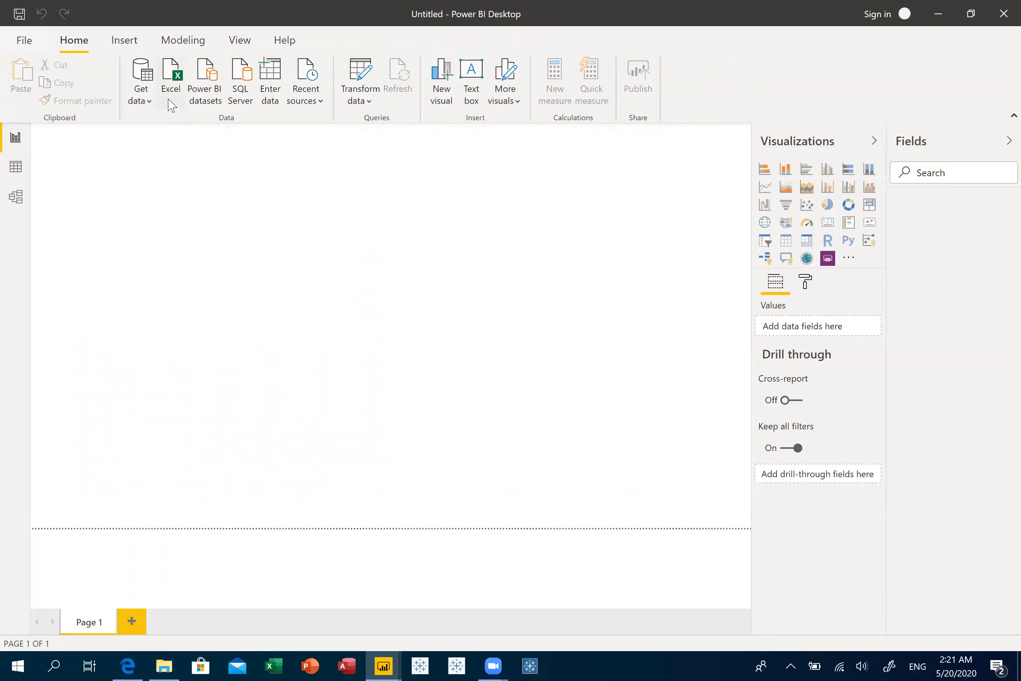
click(175, 83)
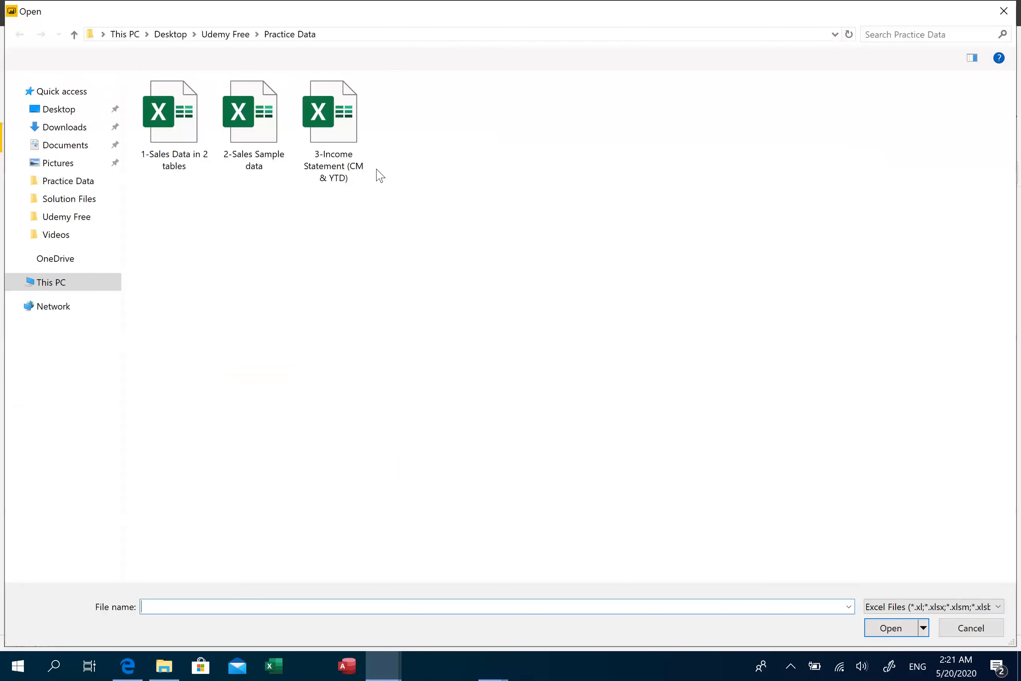
double_click(340, 125)
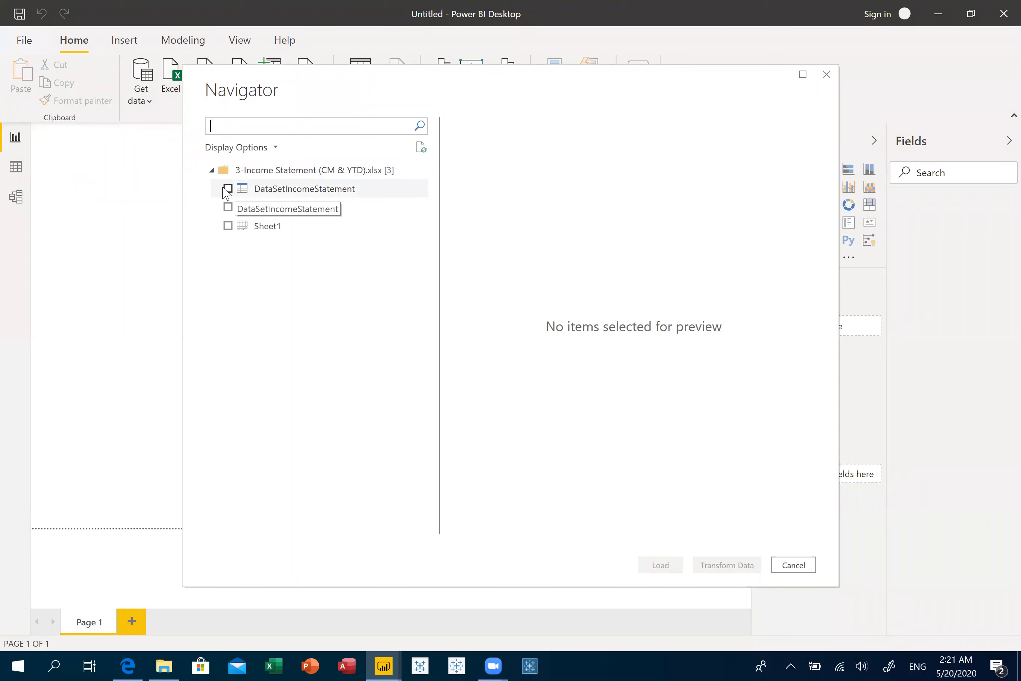
Choose the DataSetIncomeStatement and Mapping tables and open them for transformation in Power Query Editor
click(235, 192)
click(228, 207)
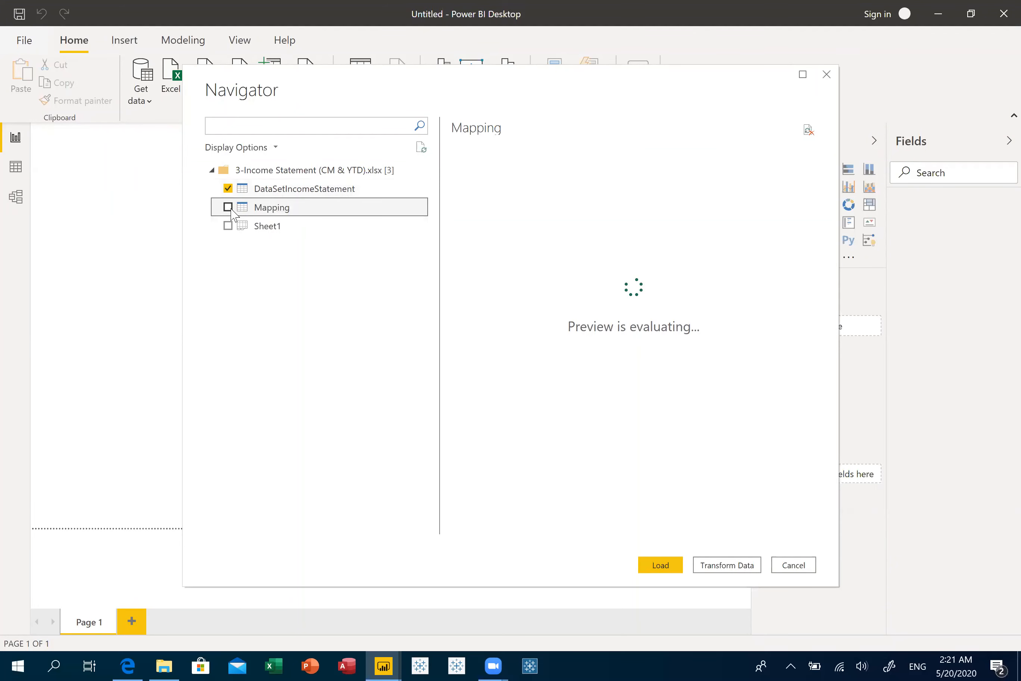
click(732, 567)
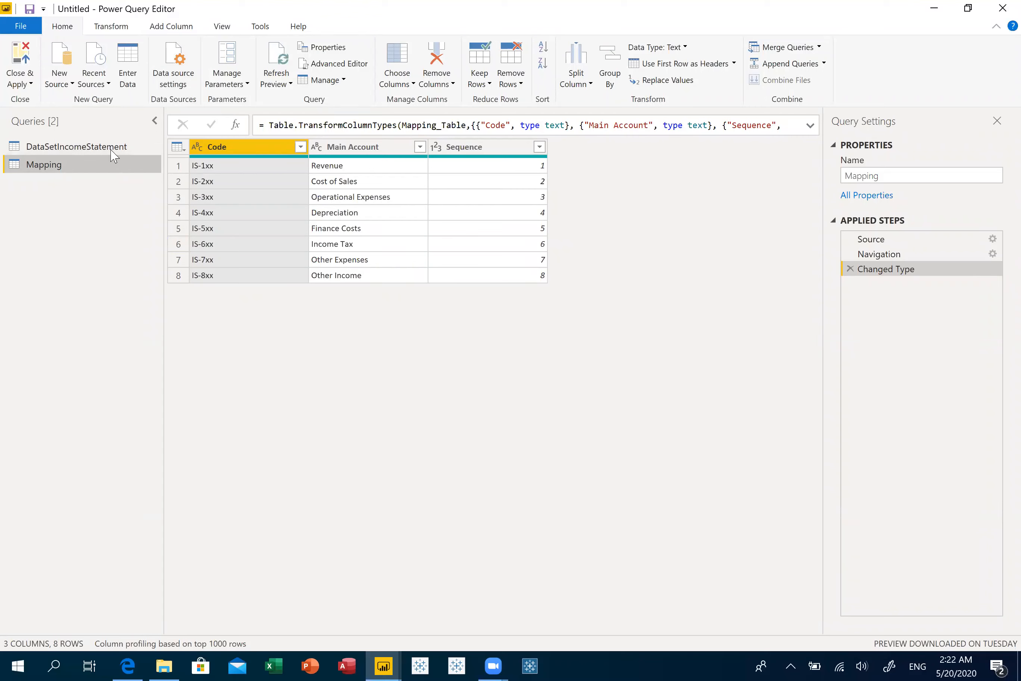
Rename the DataSetIncomeStatement query as Model
click(85, 148)
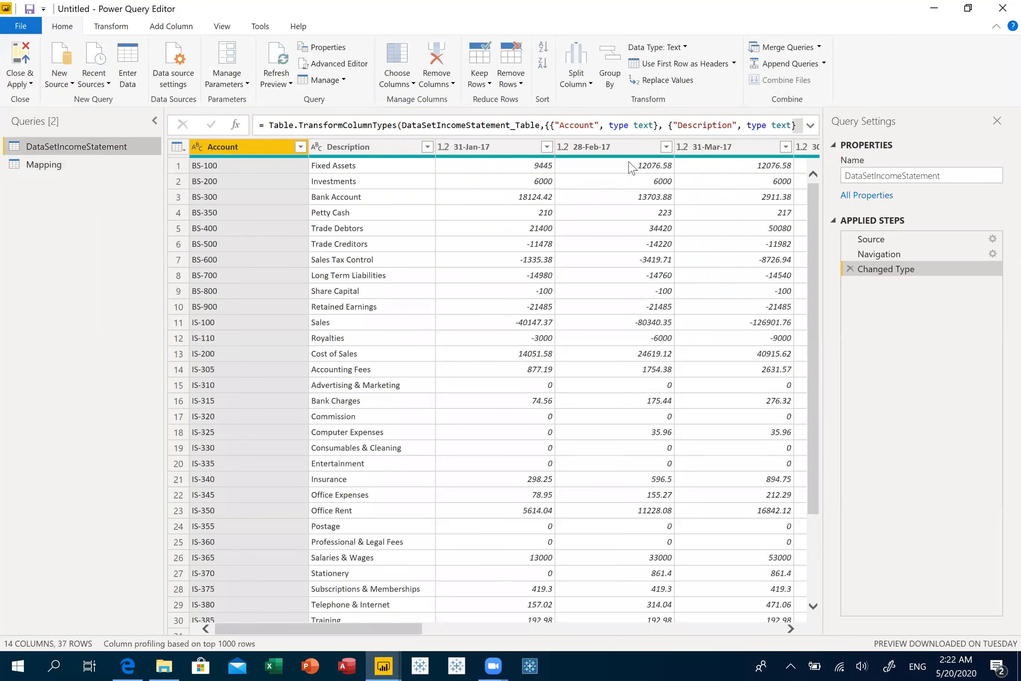
click(939, 175)
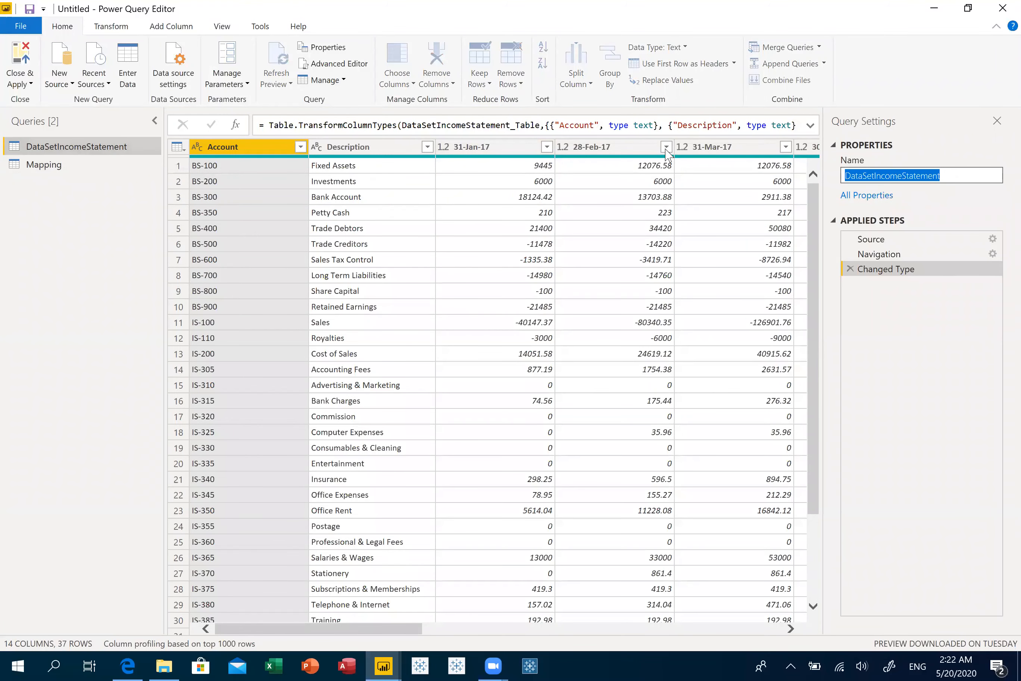
text(Model)
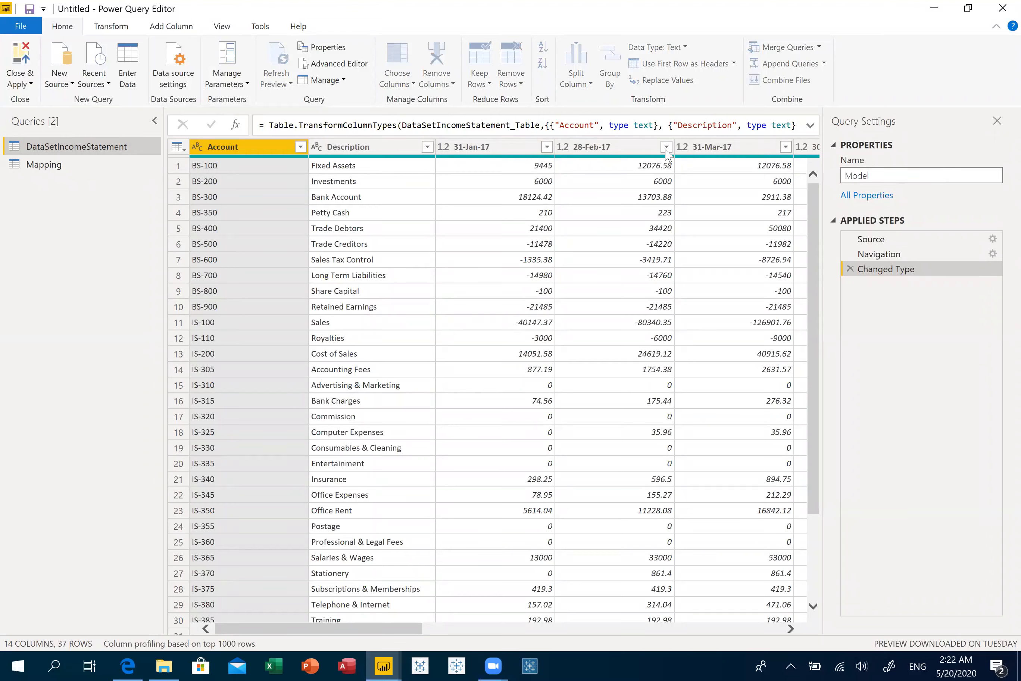
Unpivot every column of the Model query other than Account and Description
key(Return)
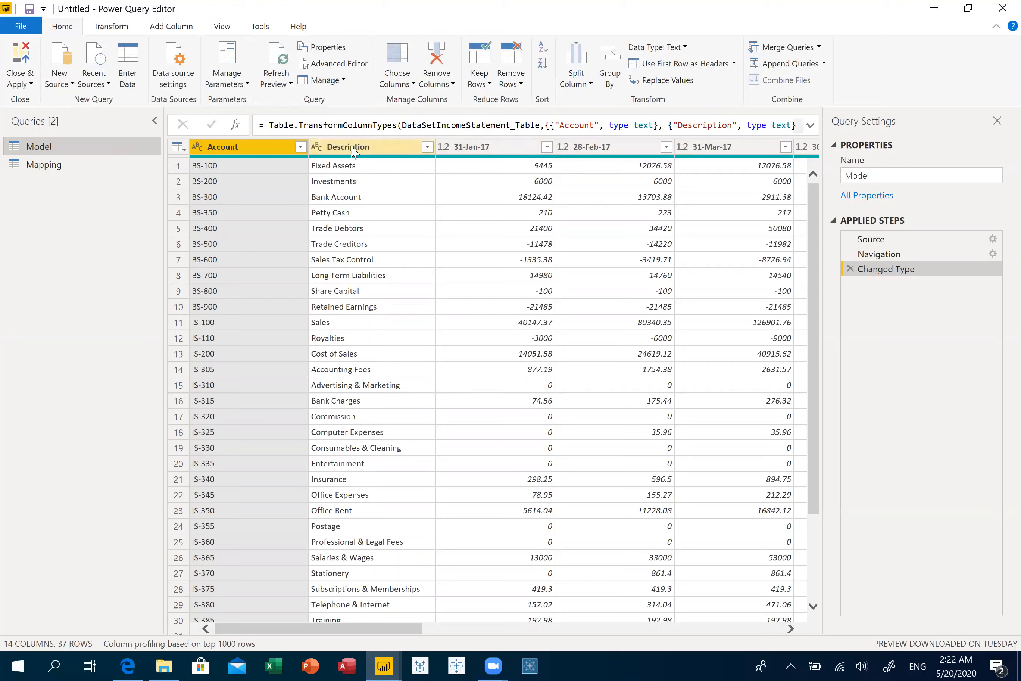
ctrl+click(371, 152)
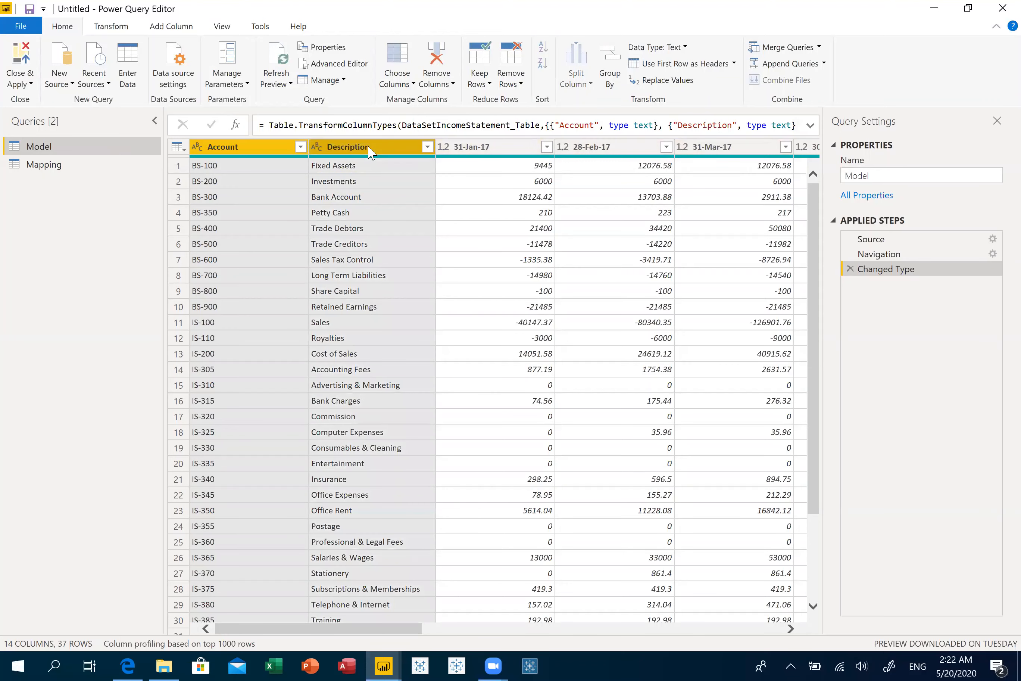
right_click(370, 152)
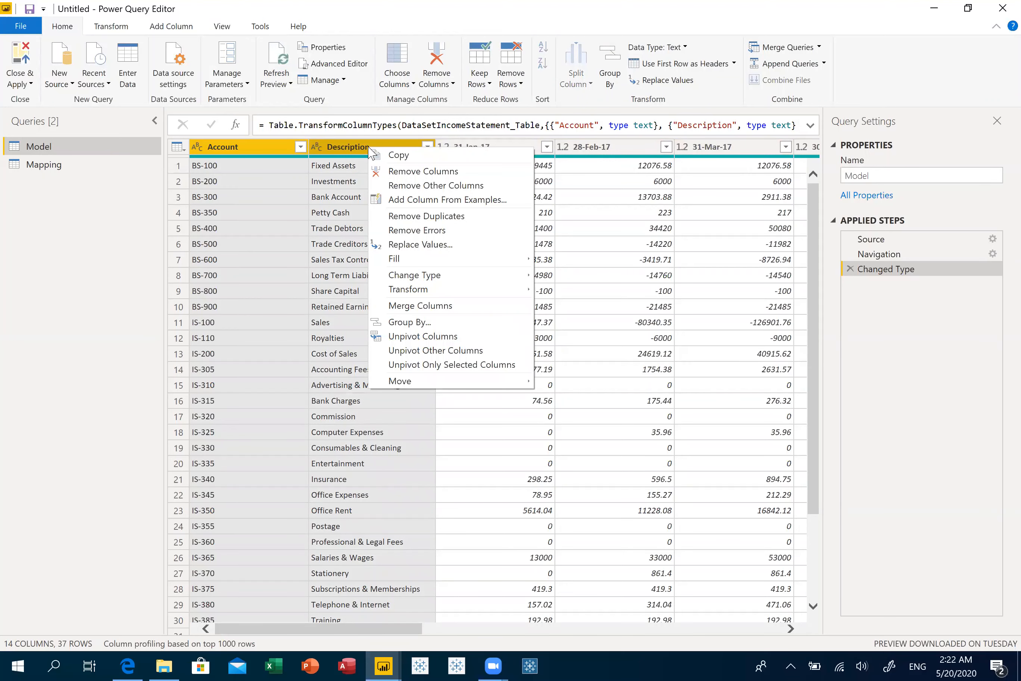
click(457, 351)
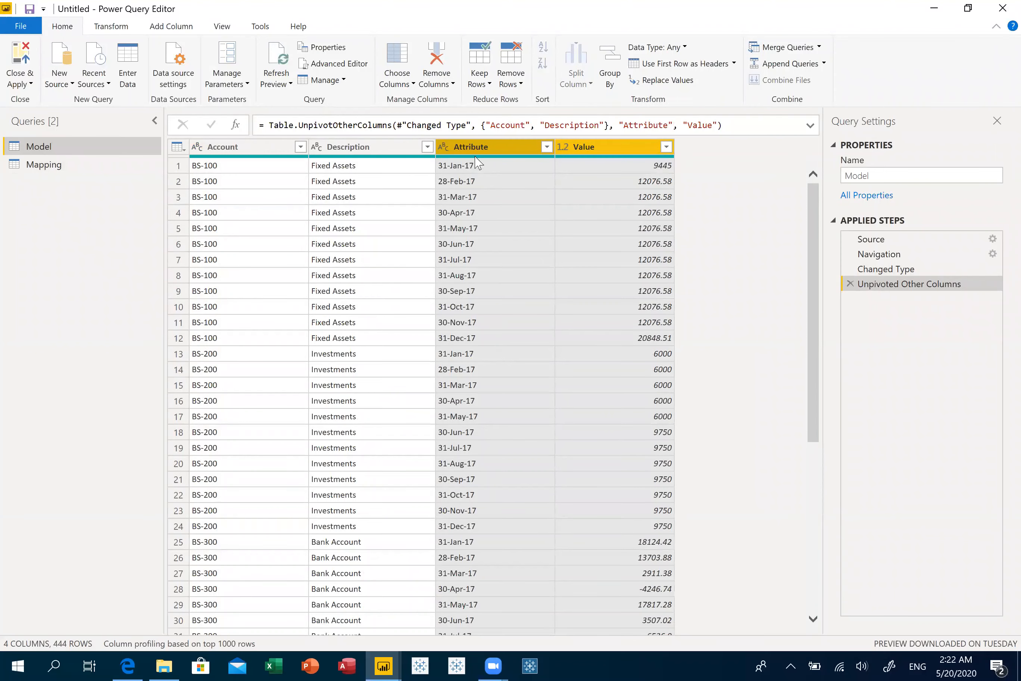
Rename the Attribute column as Period and set its data type to Date
click(484, 146)
double_click(483, 147)
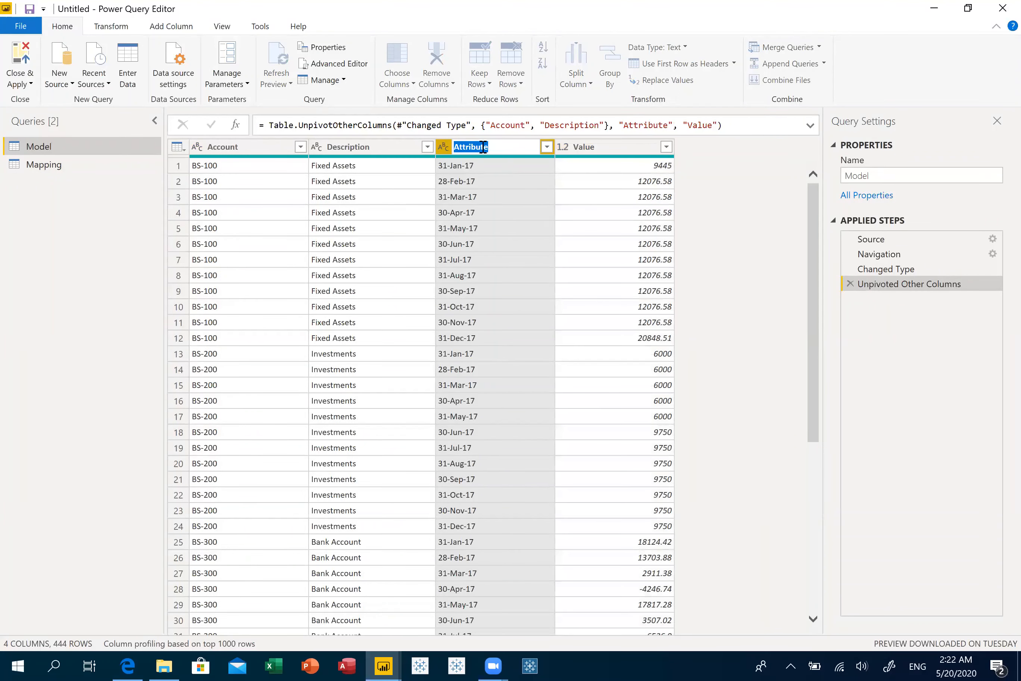
text(Period)
key(Return)
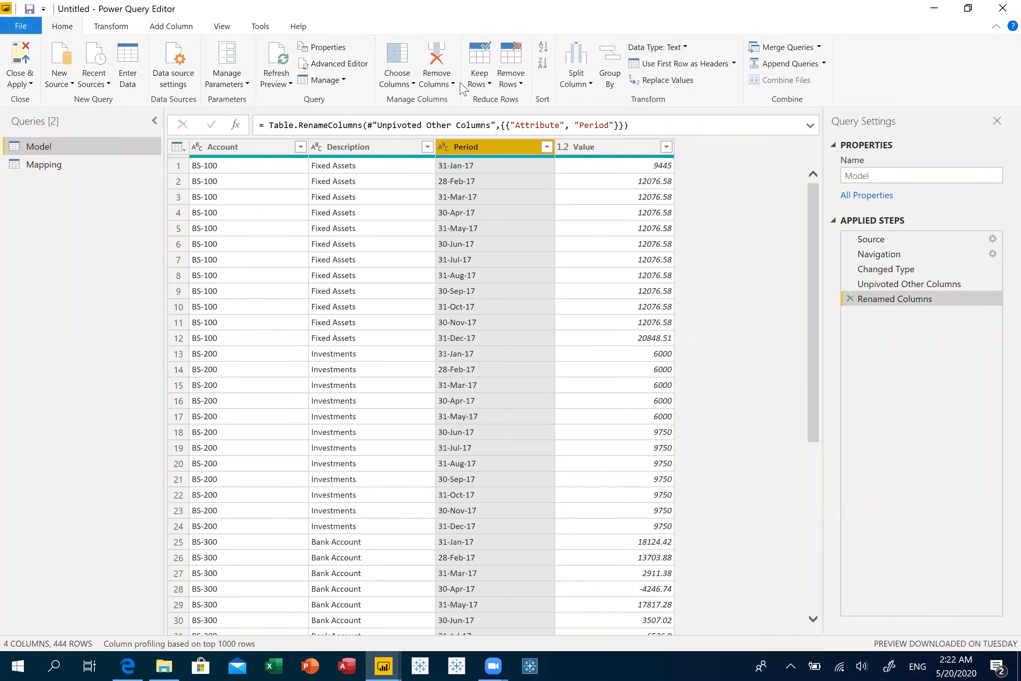
click(684, 47)
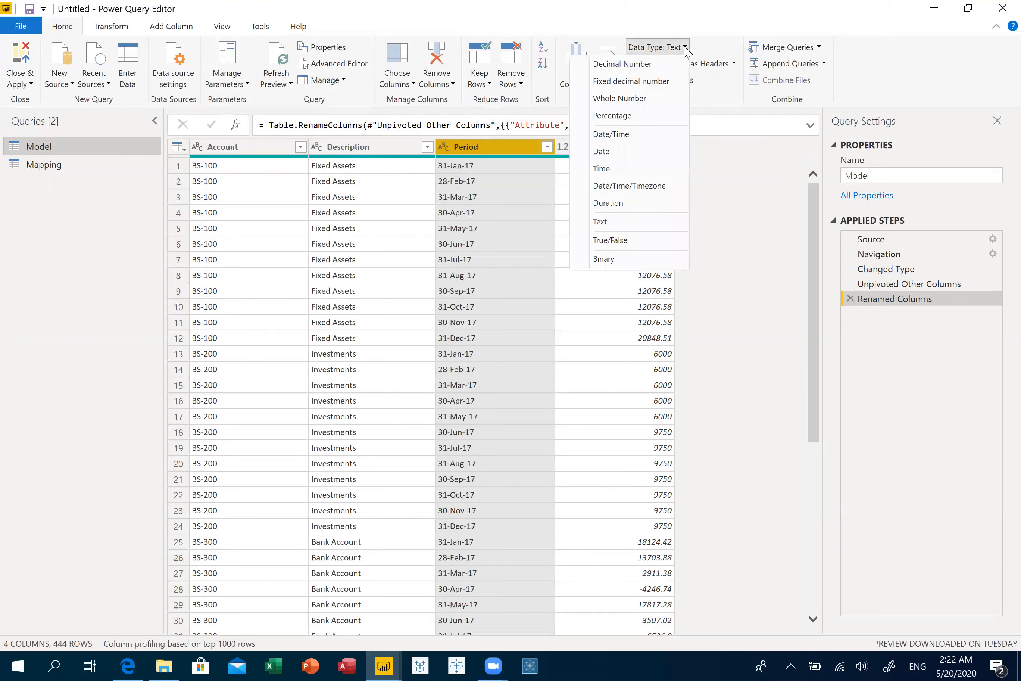
click(629, 151)
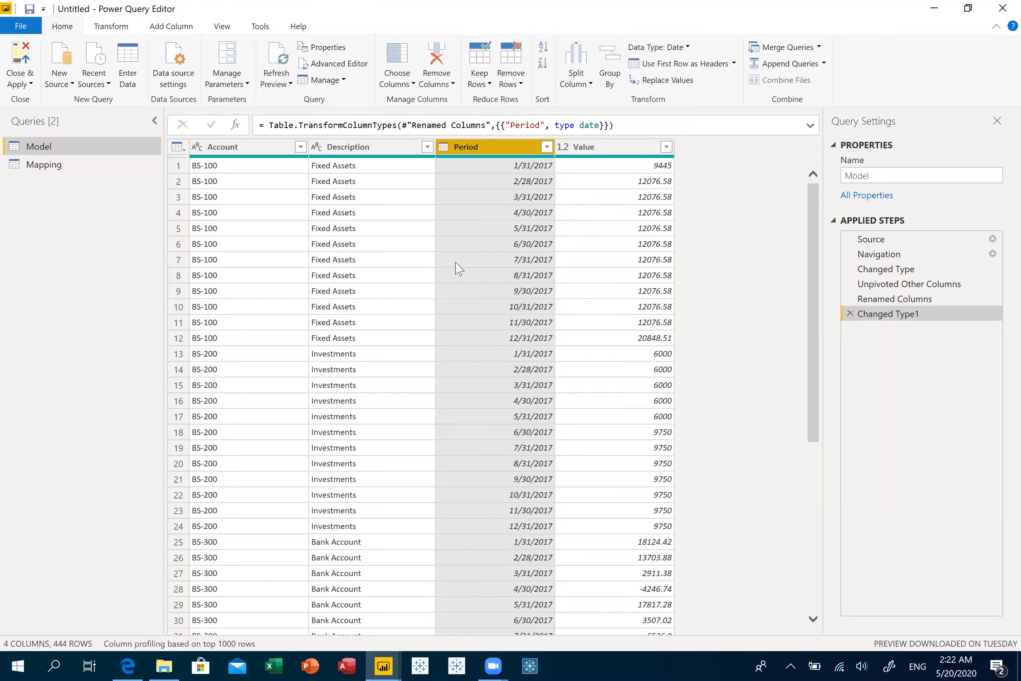
click(793, 52)
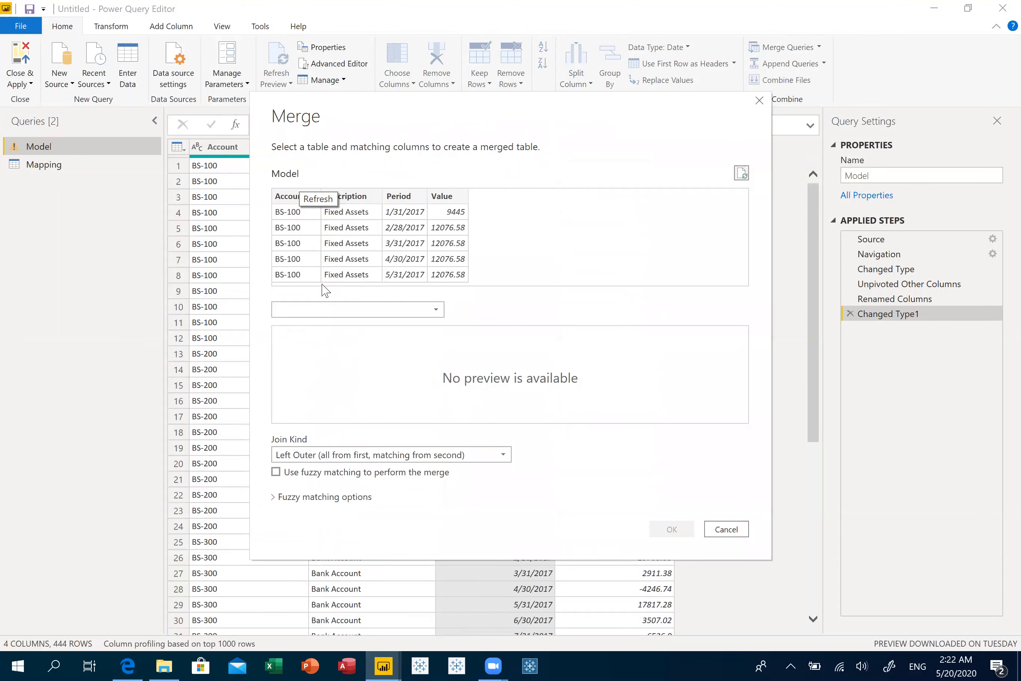
click(347, 312)
click(326, 329)
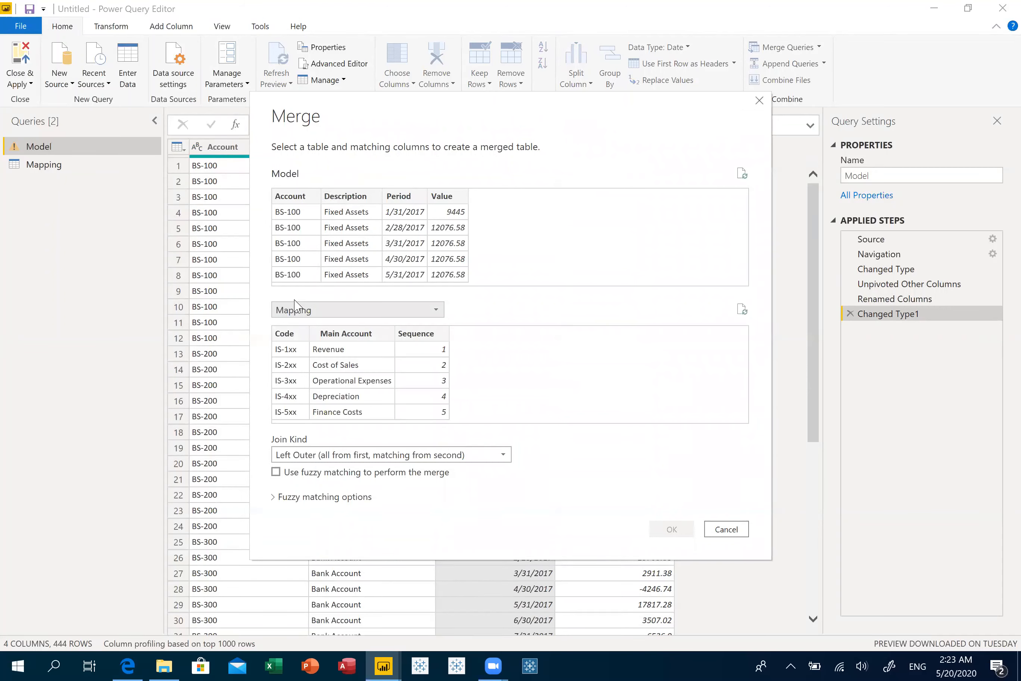
click(302, 200)
click(292, 337)
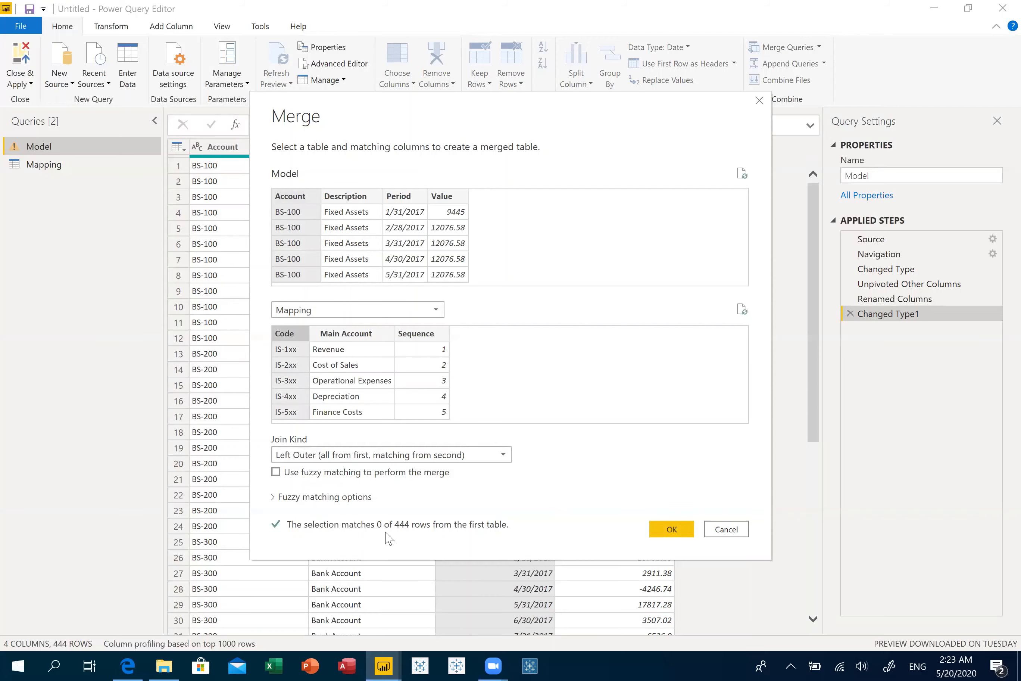
click(732, 532)
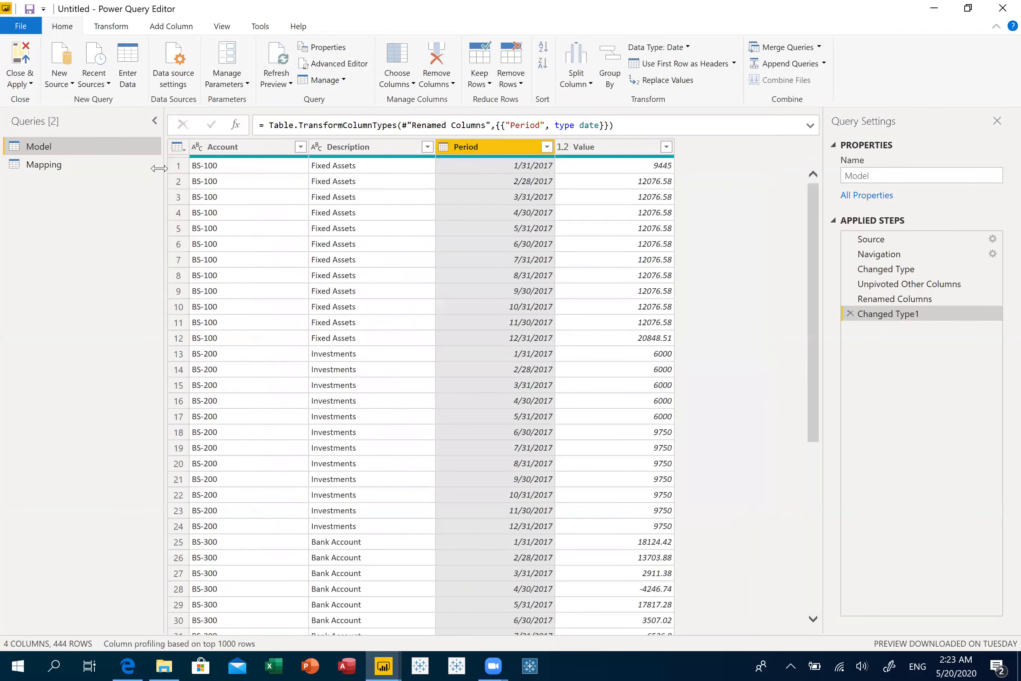
Replace every "x" with nothing in the Code column of the Mapping query
click(42, 164)
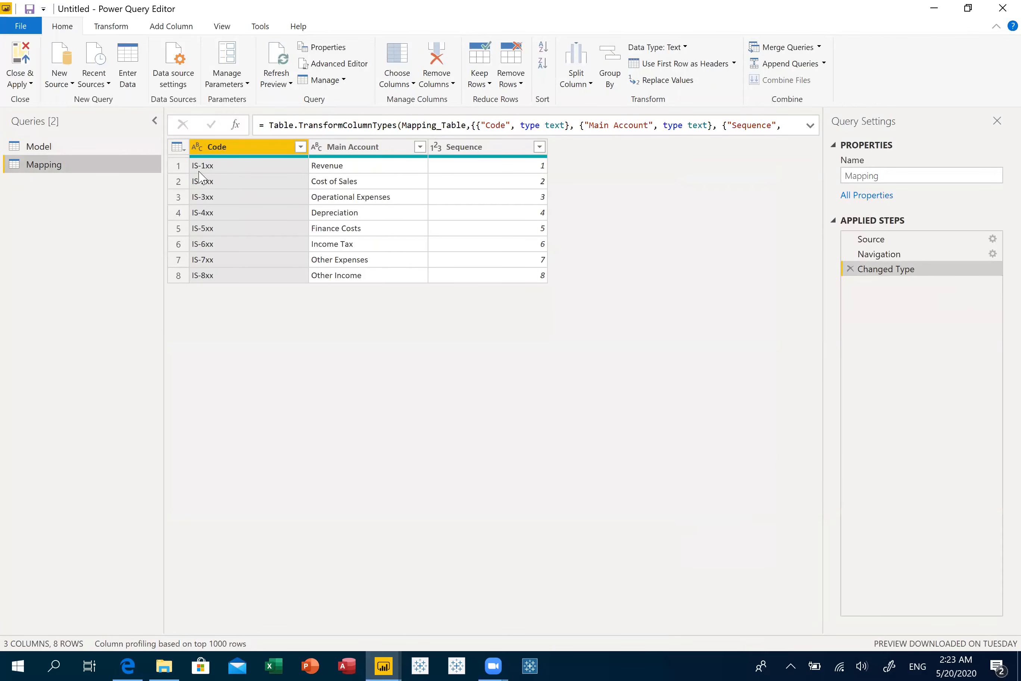
right_click(250, 150)
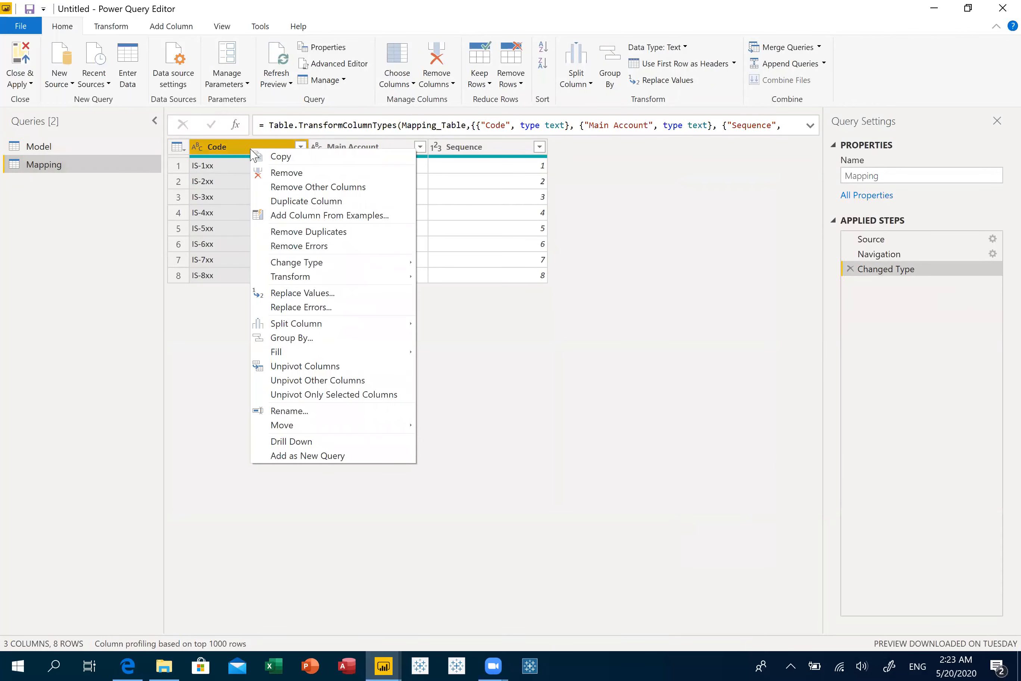
click(336, 293)
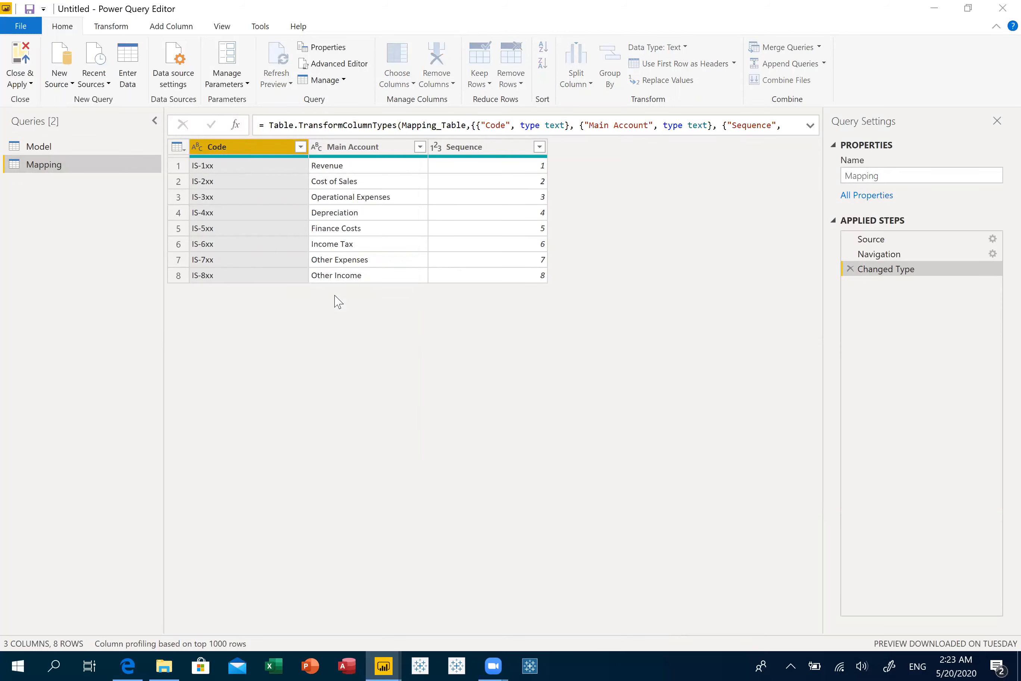
text(x)
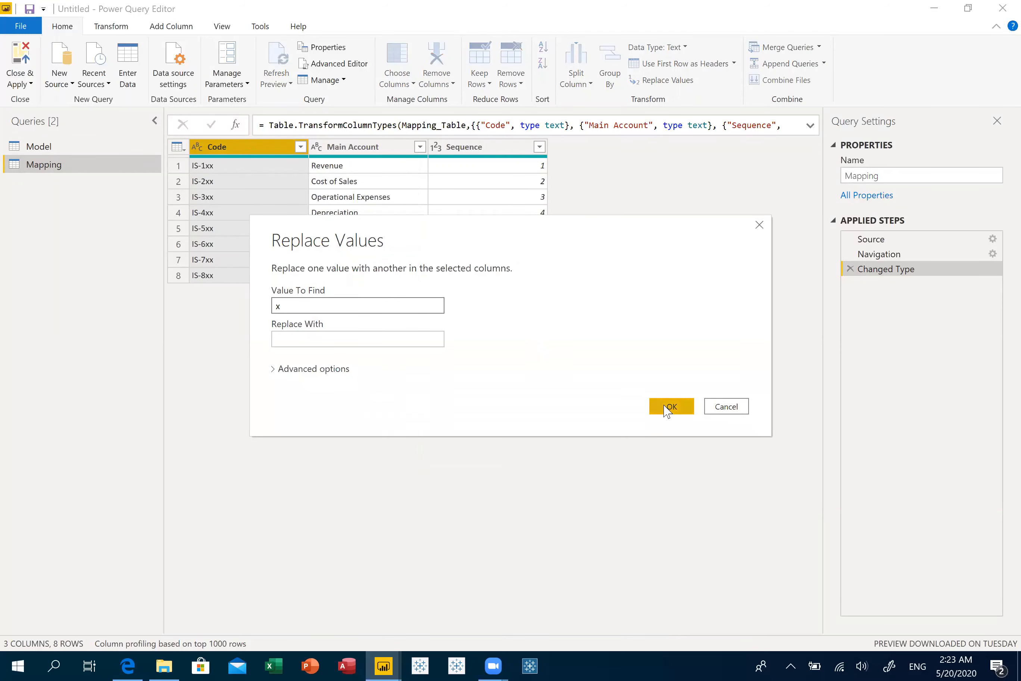
click(669, 407)
Split the Model query's Account column by 4 characters, once, as far left as possible
click(52, 147)
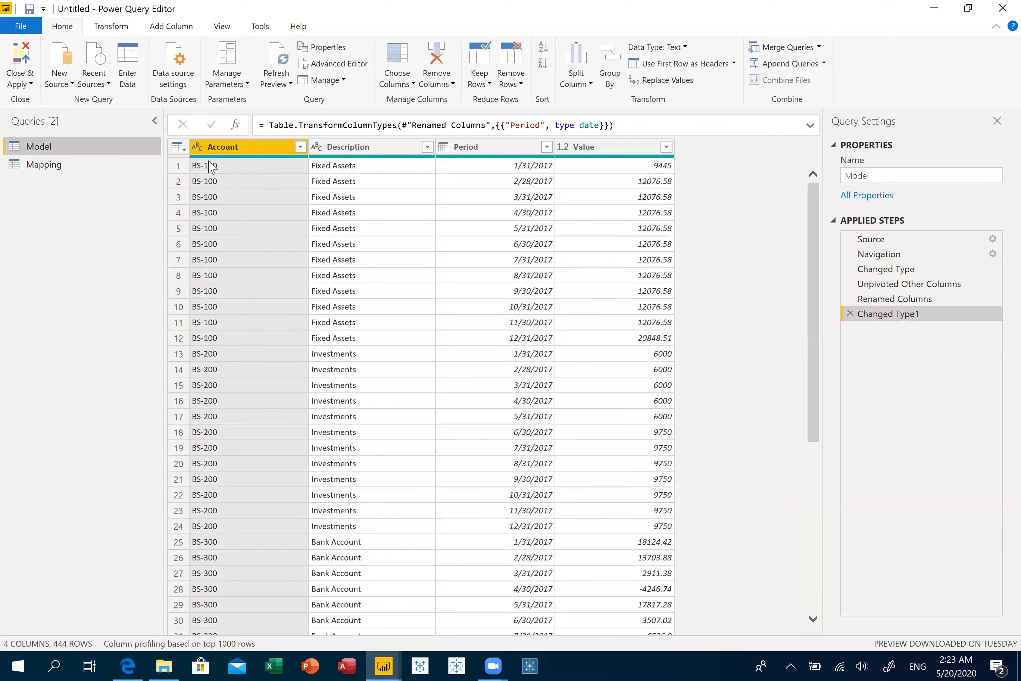
right_click(236, 156)
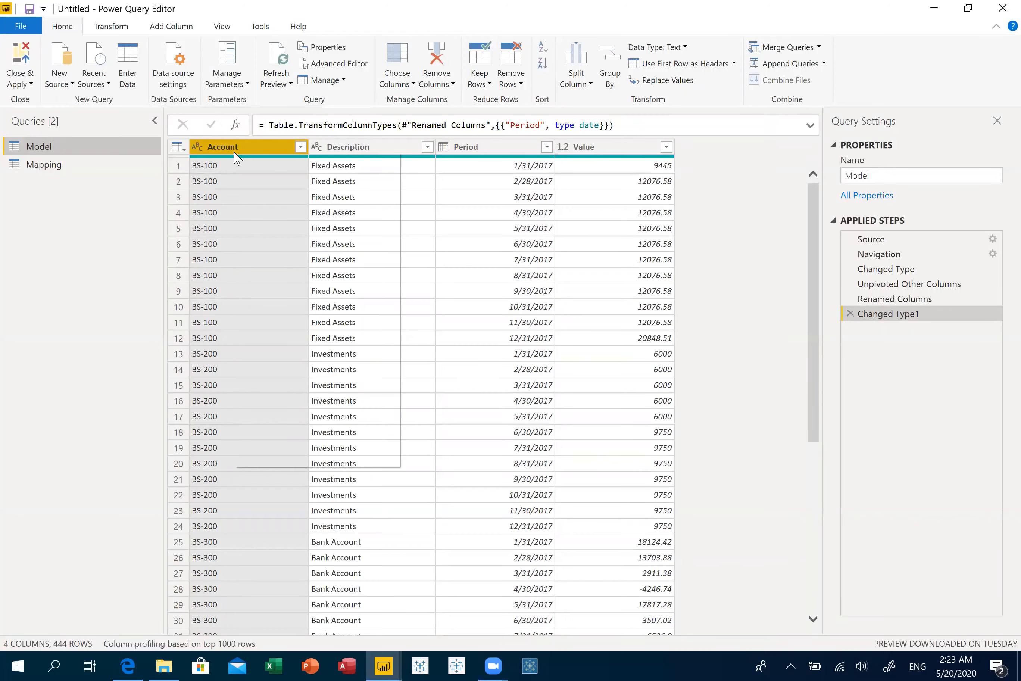
mouse_move(348, 328)
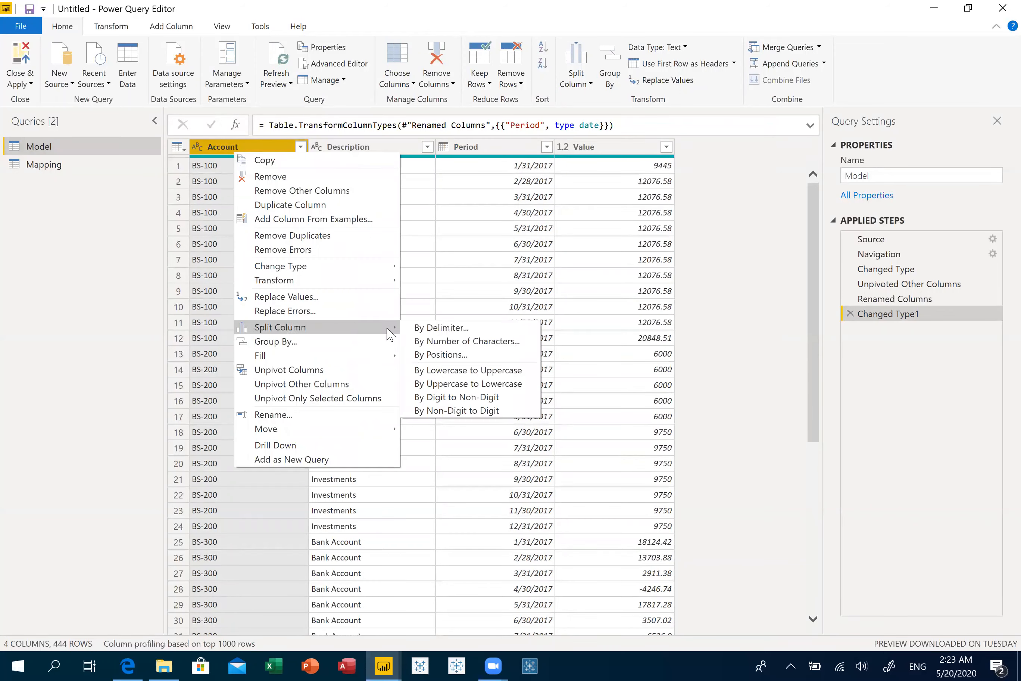
click(449, 341)
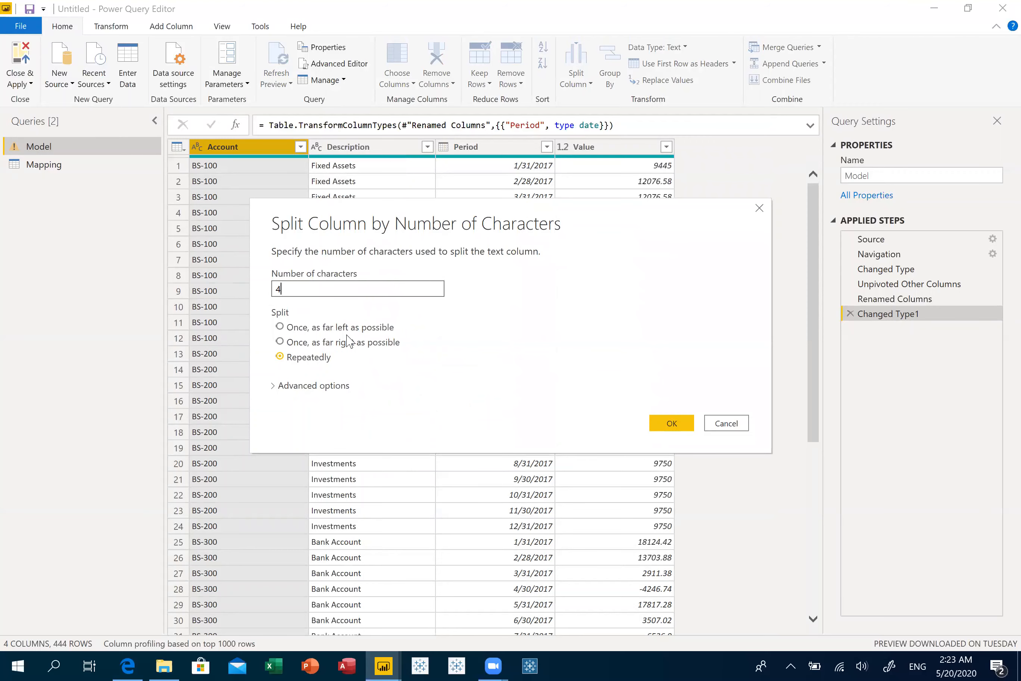
click(340, 333)
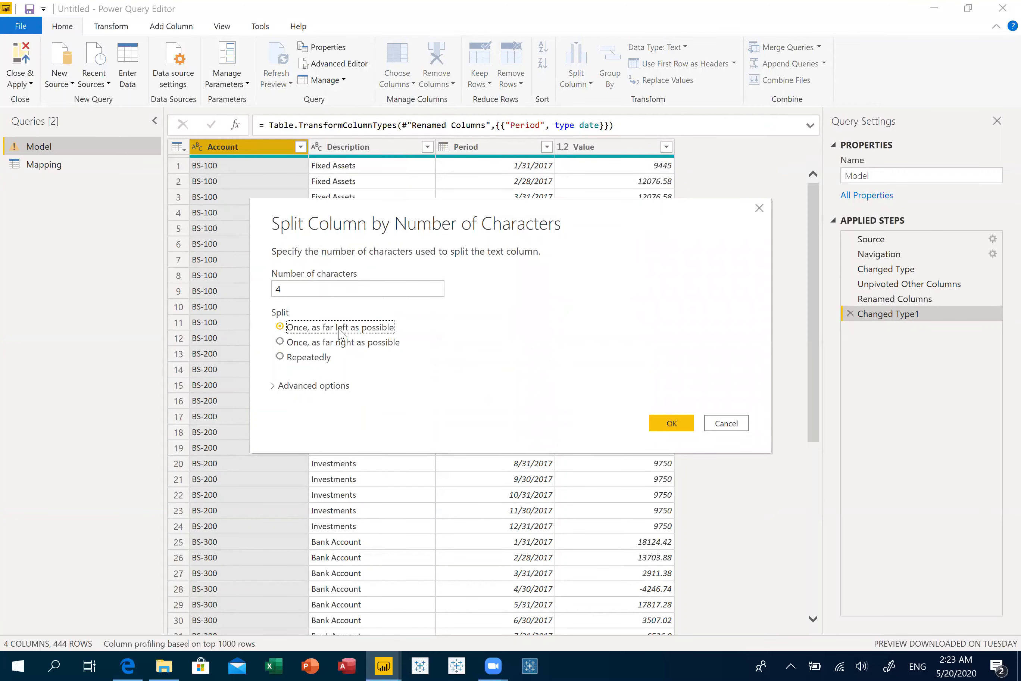
click(669, 424)
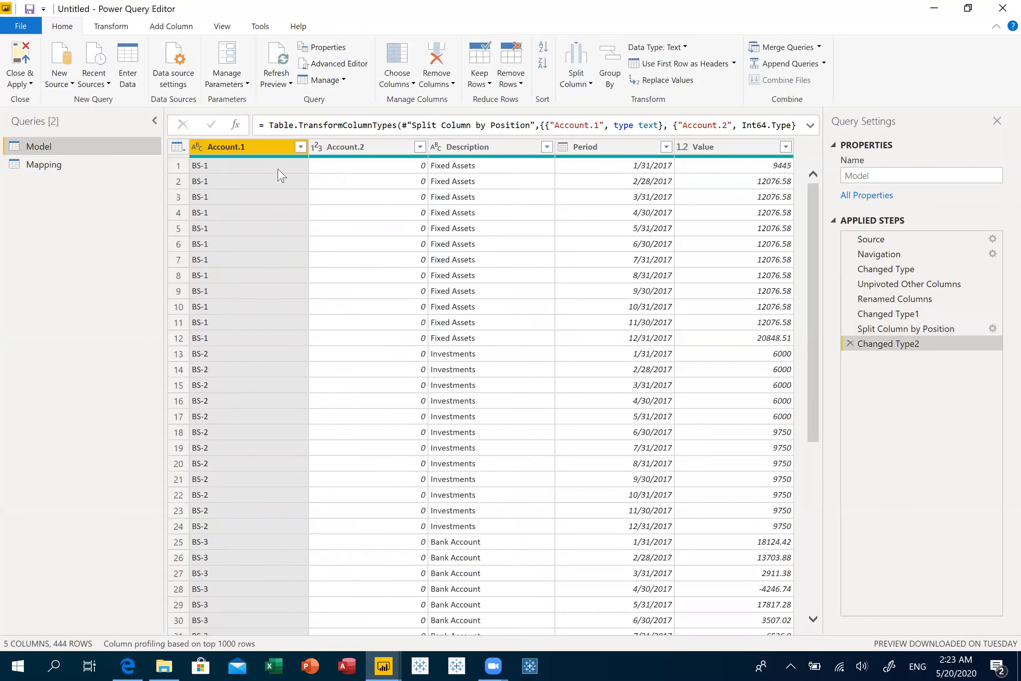
Remove the Account.2 column and rename the Account.1 column as Code
right_click(348, 149)
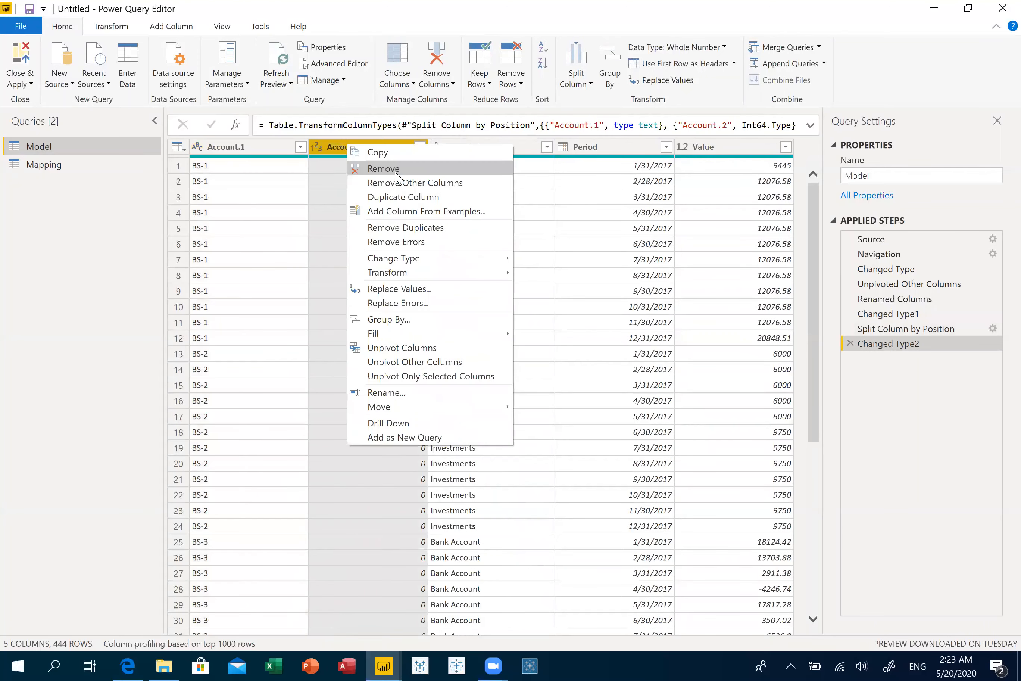
click(383, 169)
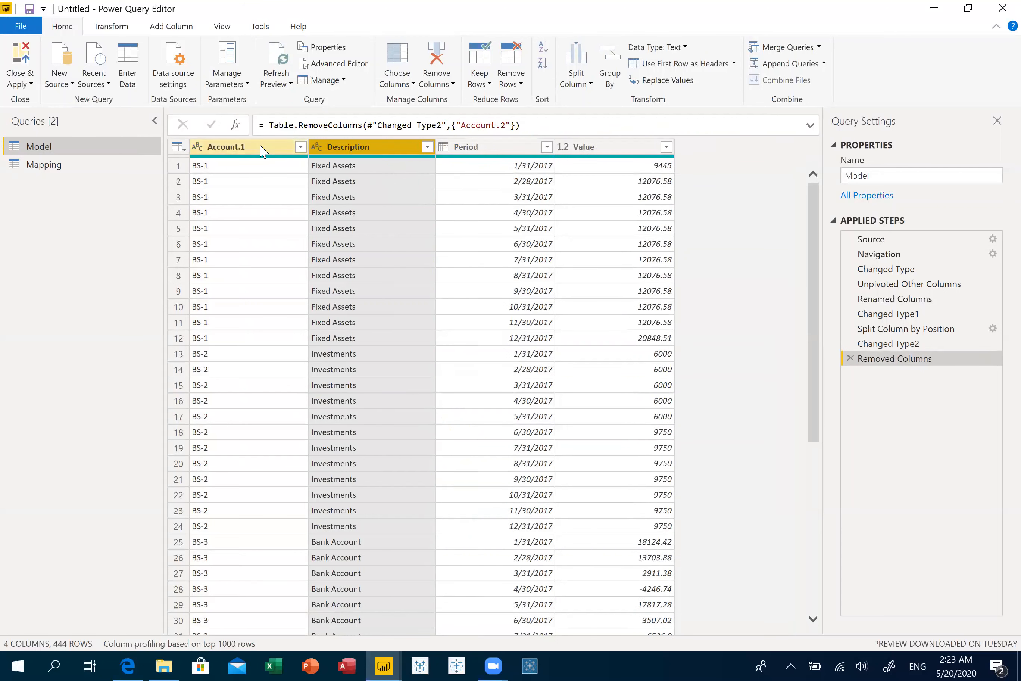
double_click(261, 147)
text(Code)
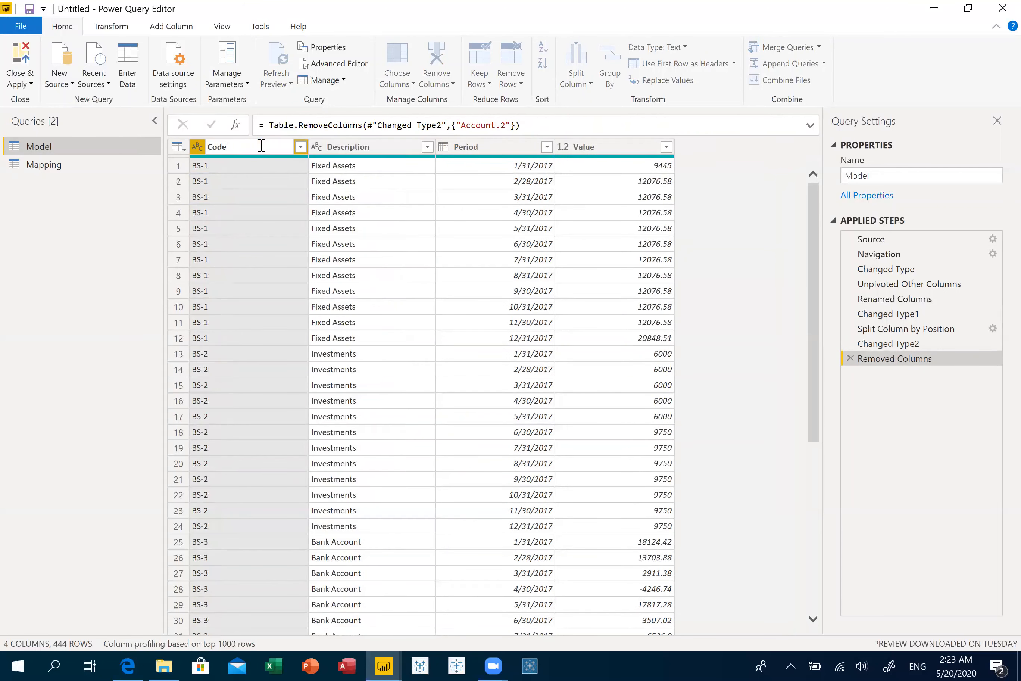
key(Return)
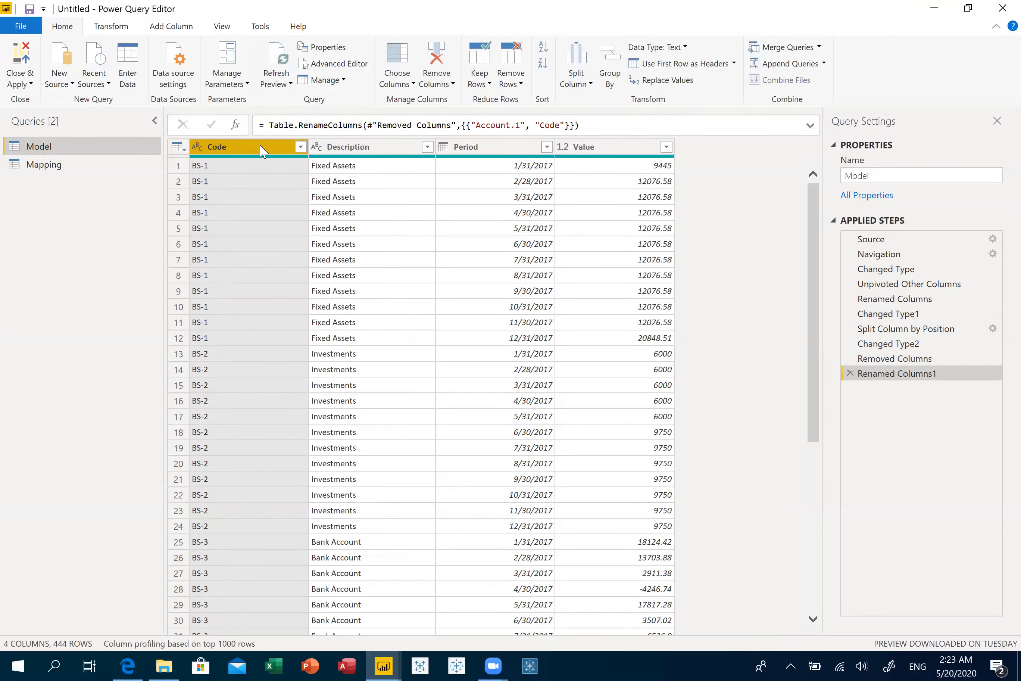
Filter the Model query to keep only rows whose Code begins with "IS-"
right_click(253, 149)
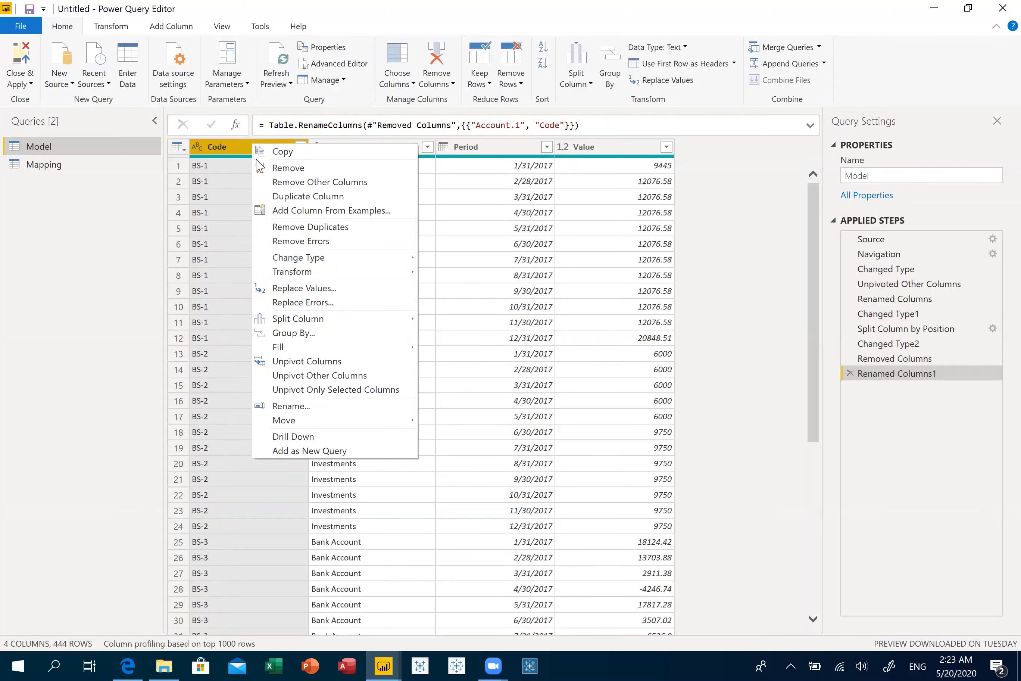
click(228, 197)
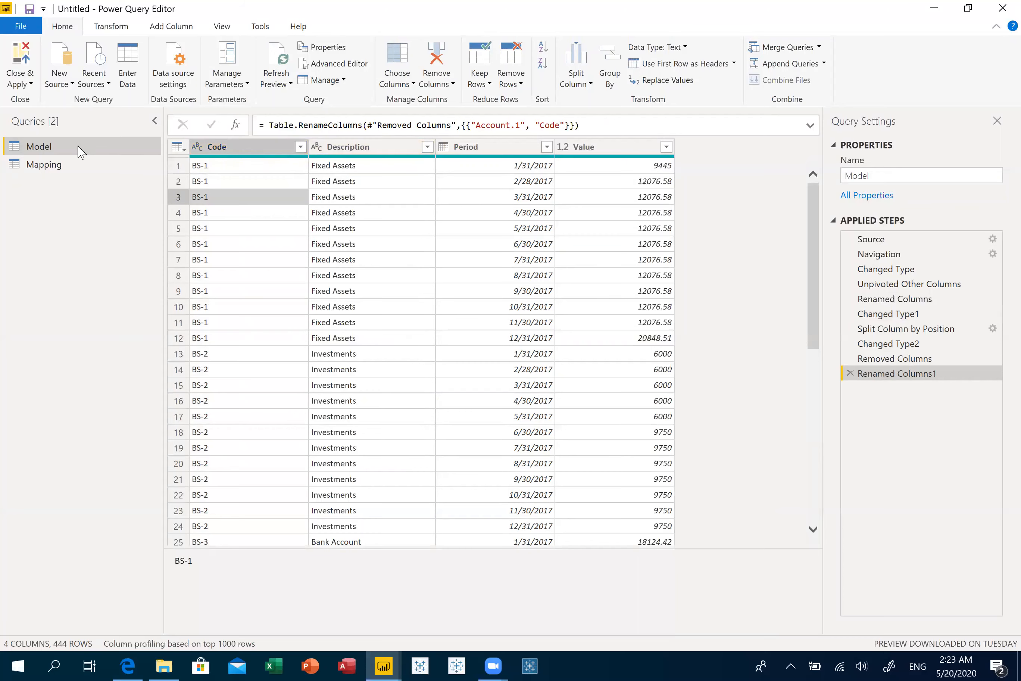
click(69, 167)
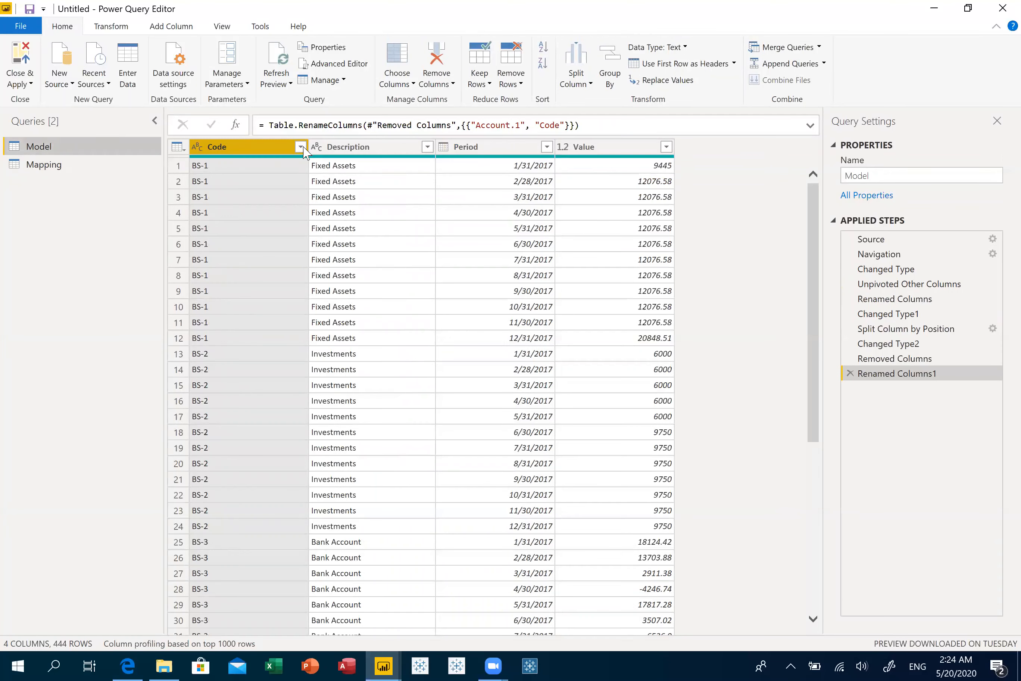
click(302, 147)
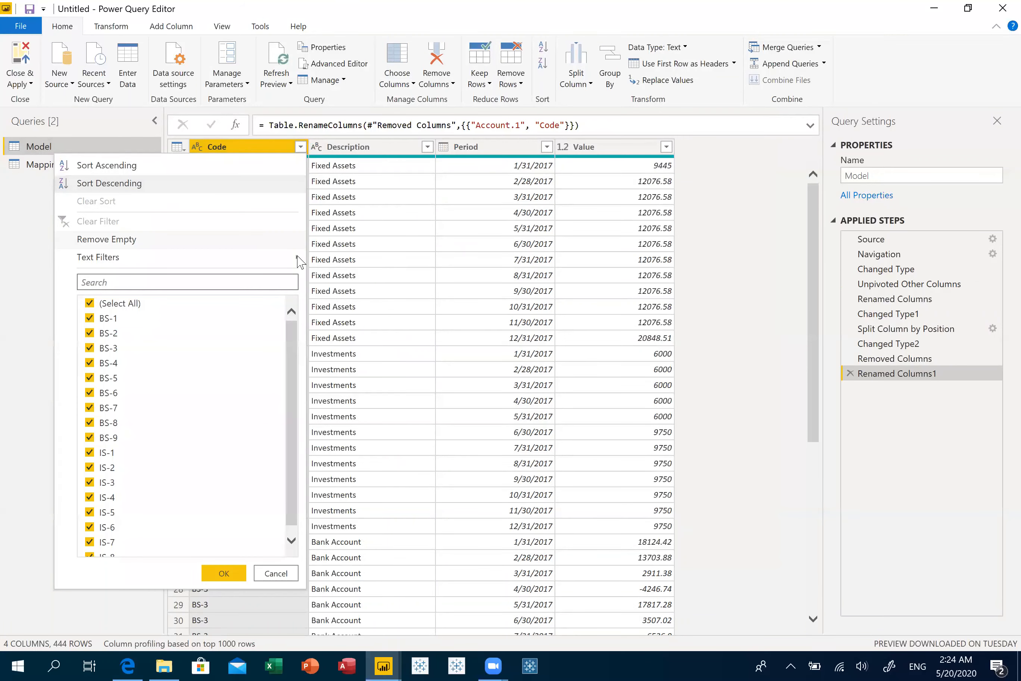
mouse_move(299, 260)
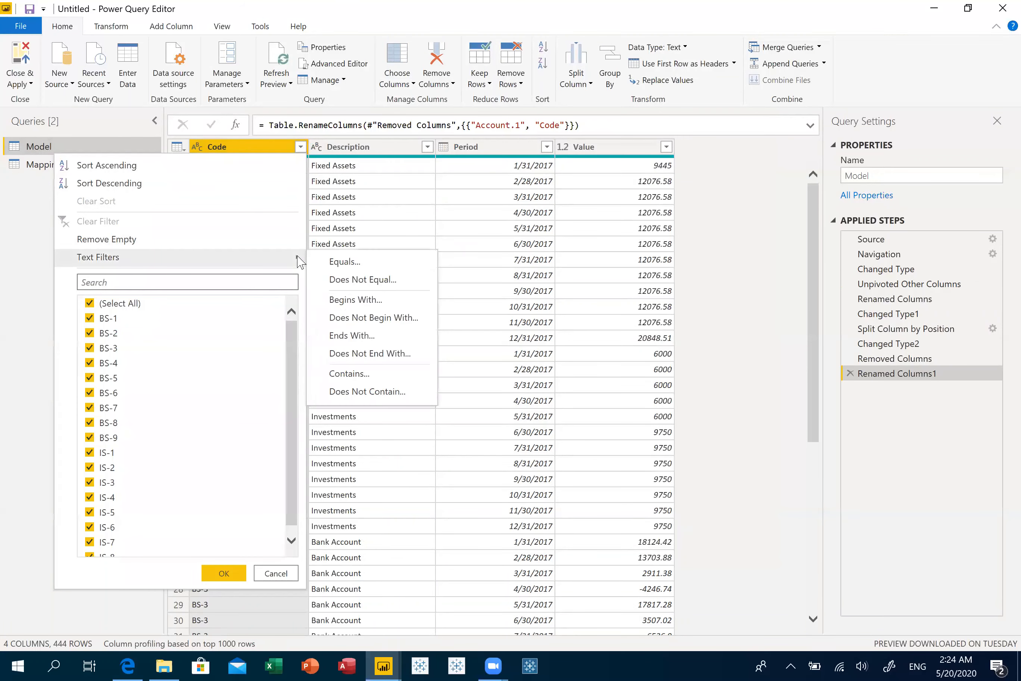
click(360, 301)
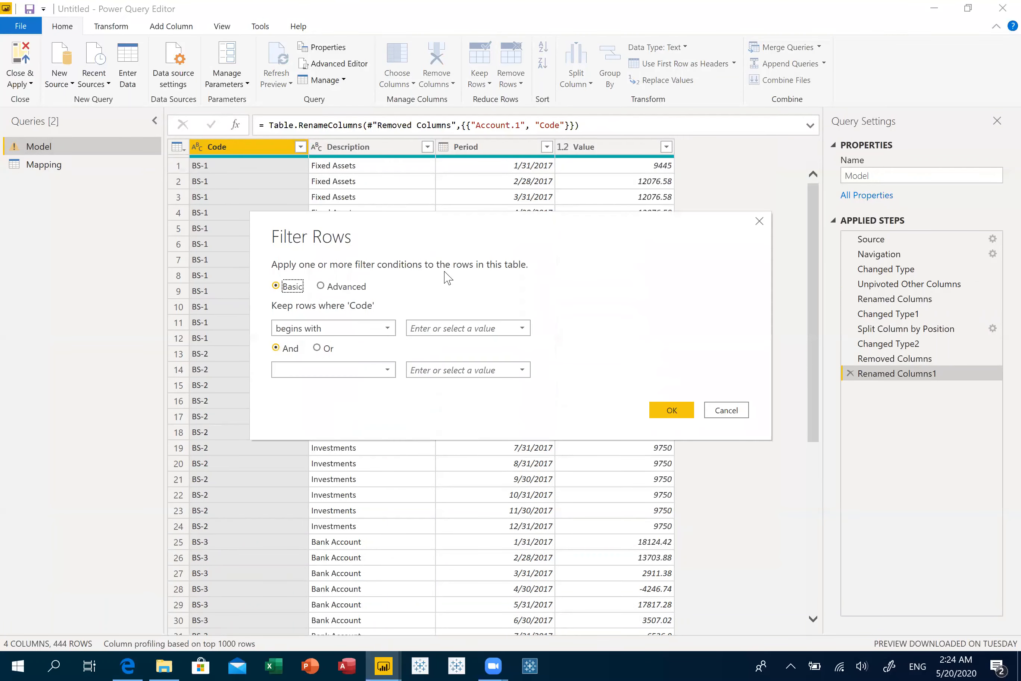
click(453, 330)
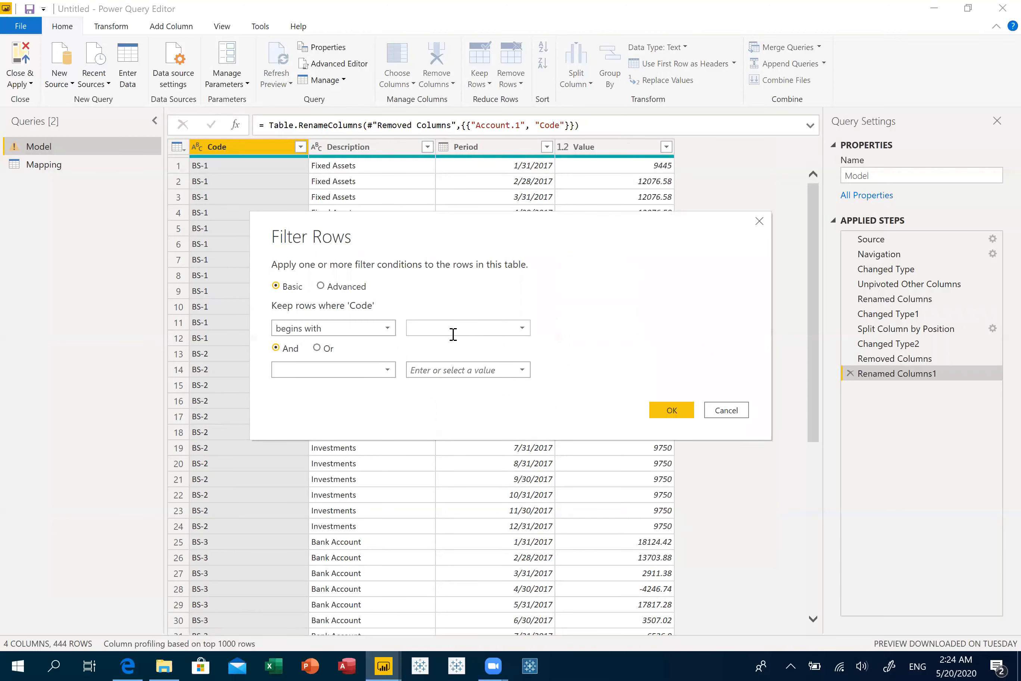
text(IS-)
click(671, 409)
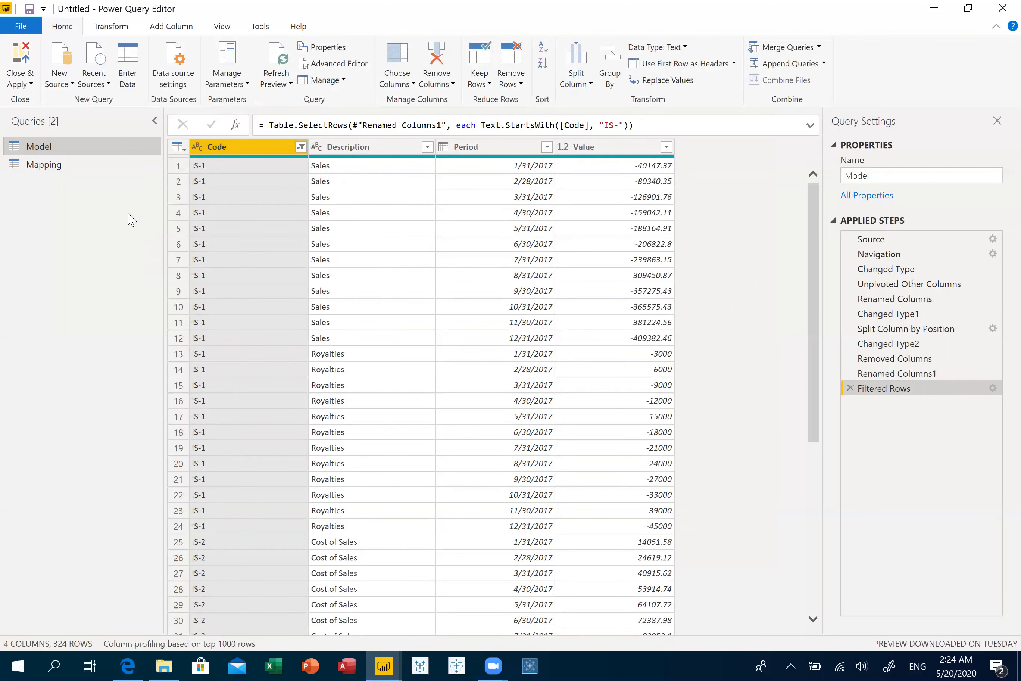
Disable loading of the Mapping query into the report, and apply the query changes
right_click(72, 174)
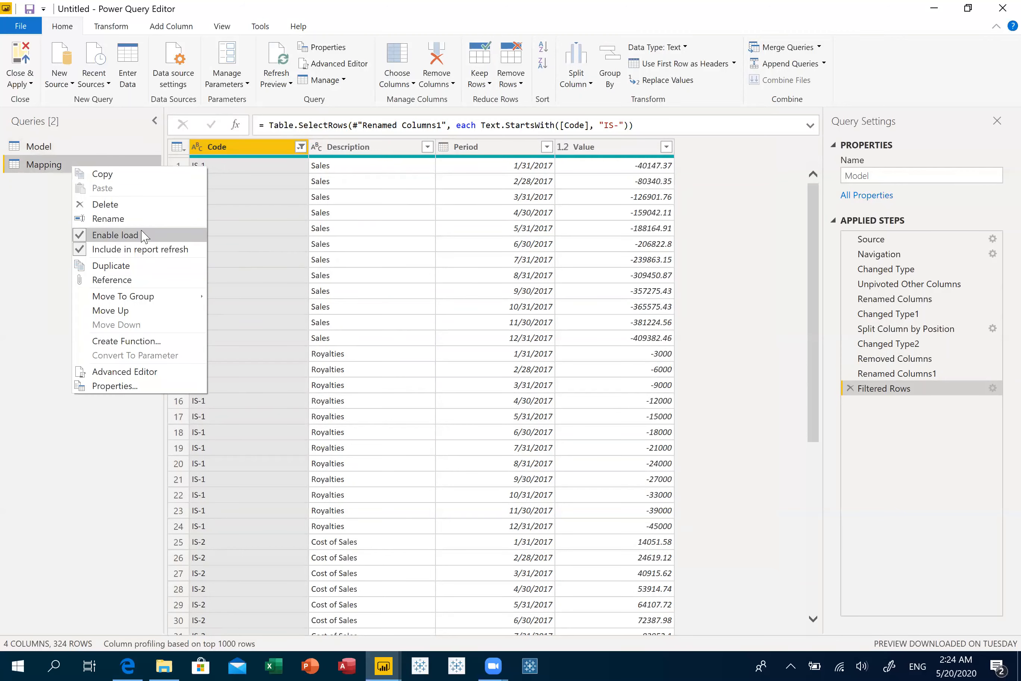
click(143, 235)
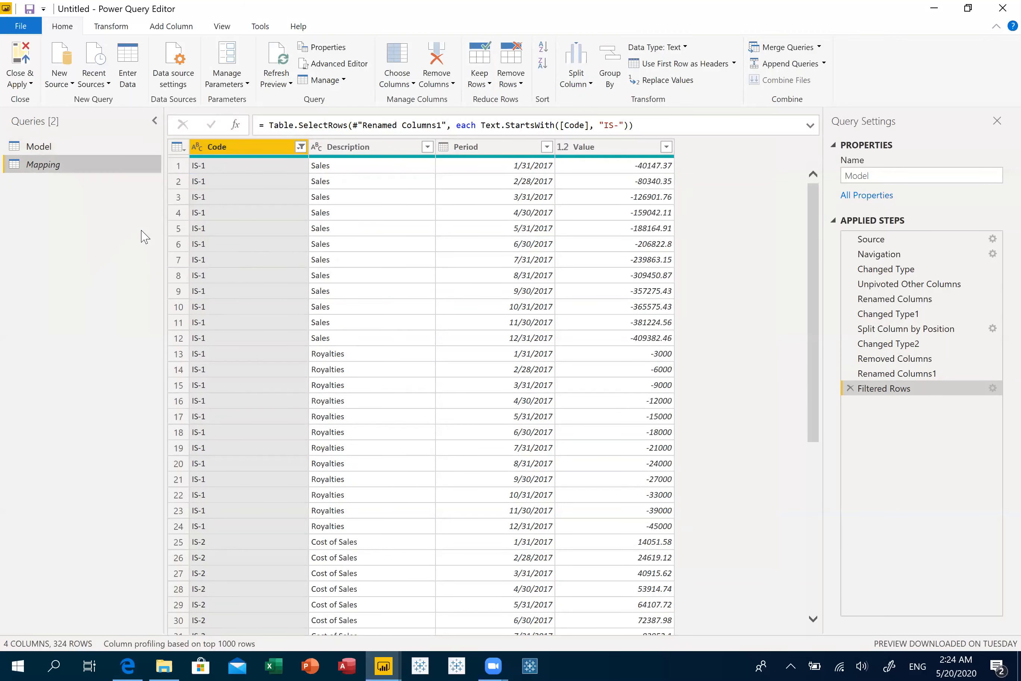
click(25, 55)
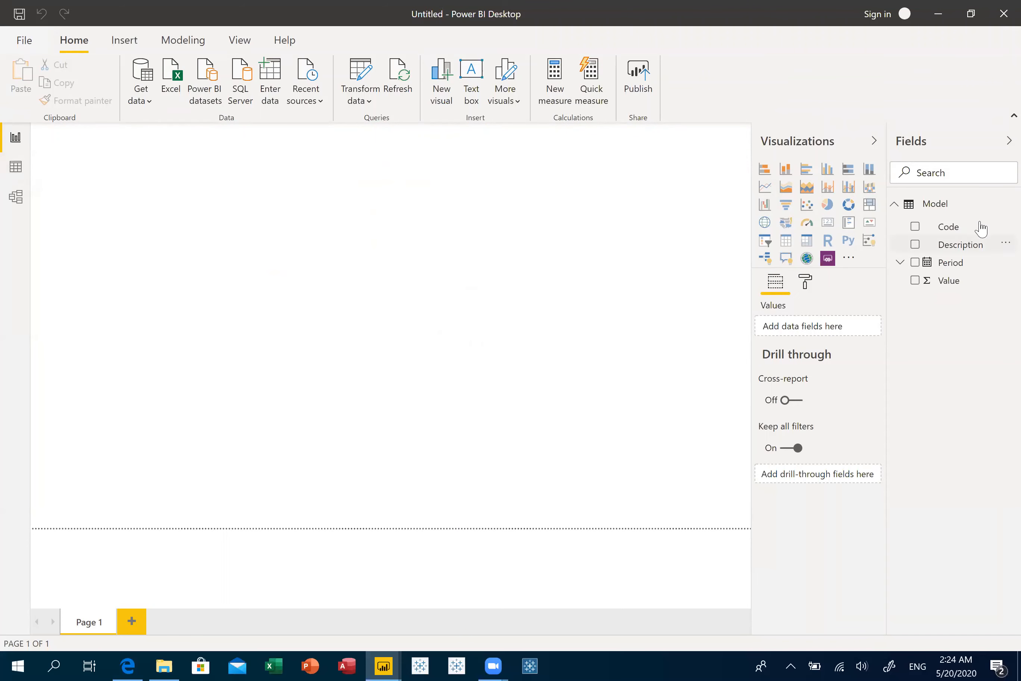
Hide the Model table's Code field from the report view
click(15, 167)
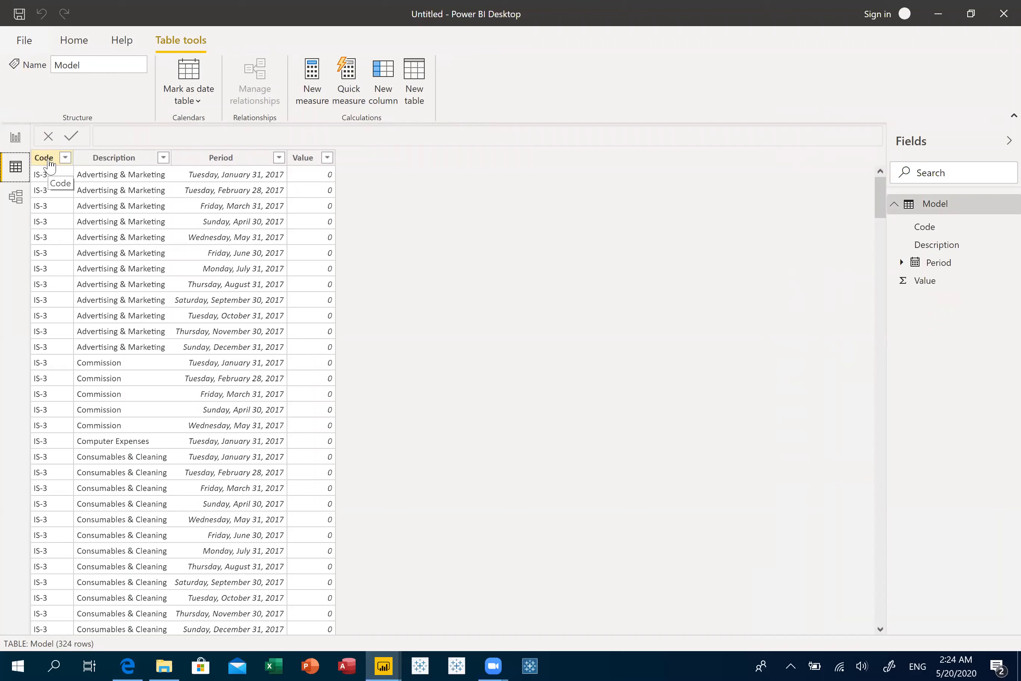
click(90, 51)
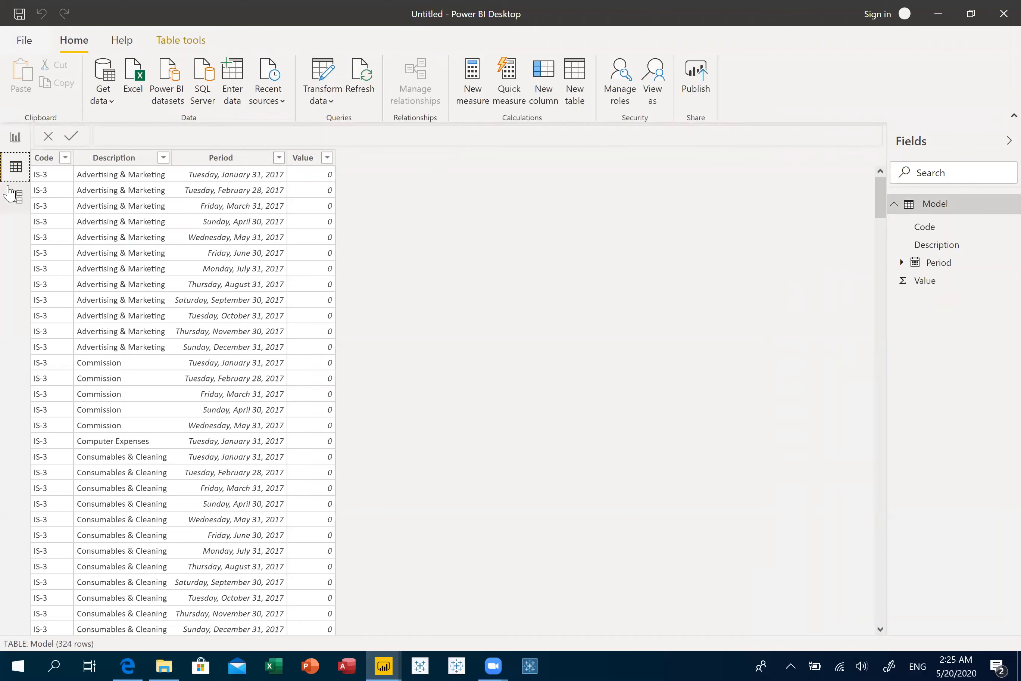
click(16, 198)
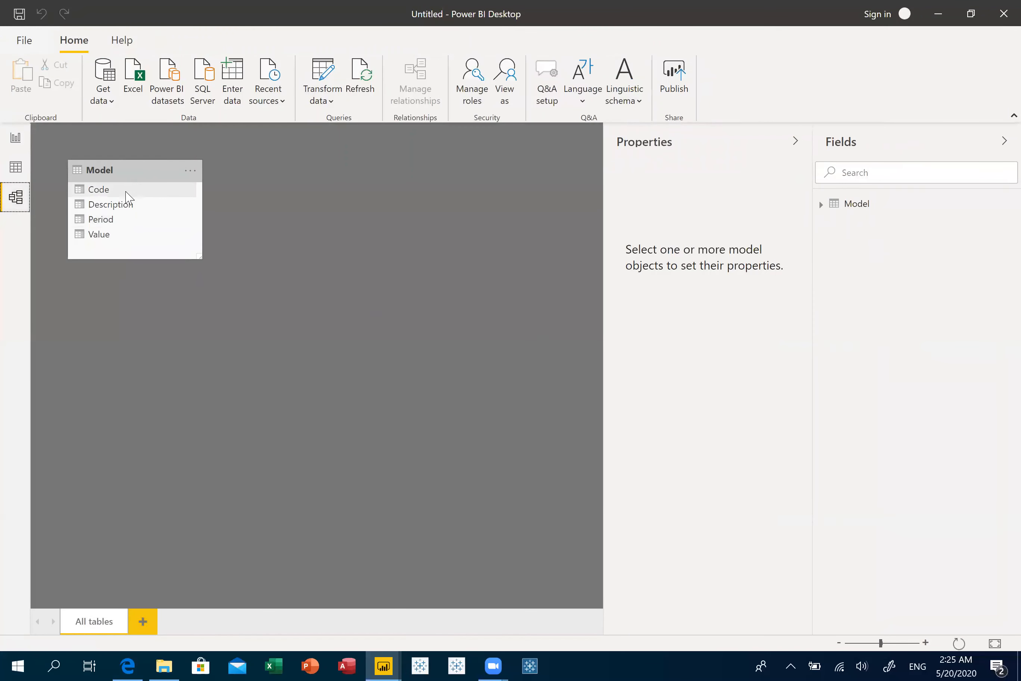
click(155, 198)
right_click(152, 192)
click(211, 244)
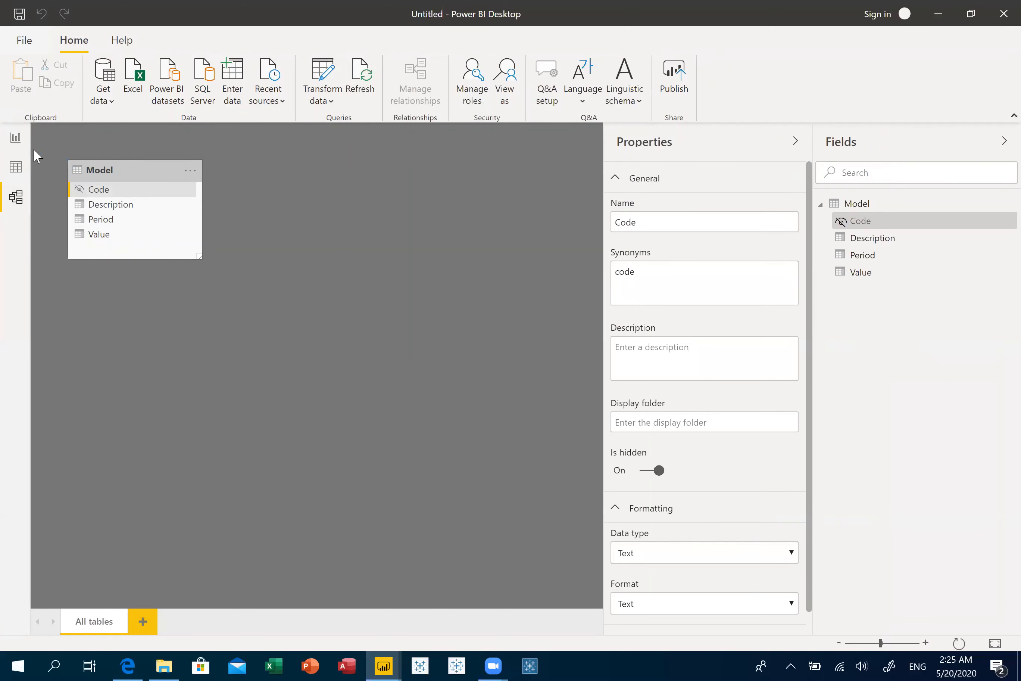
click(16, 138)
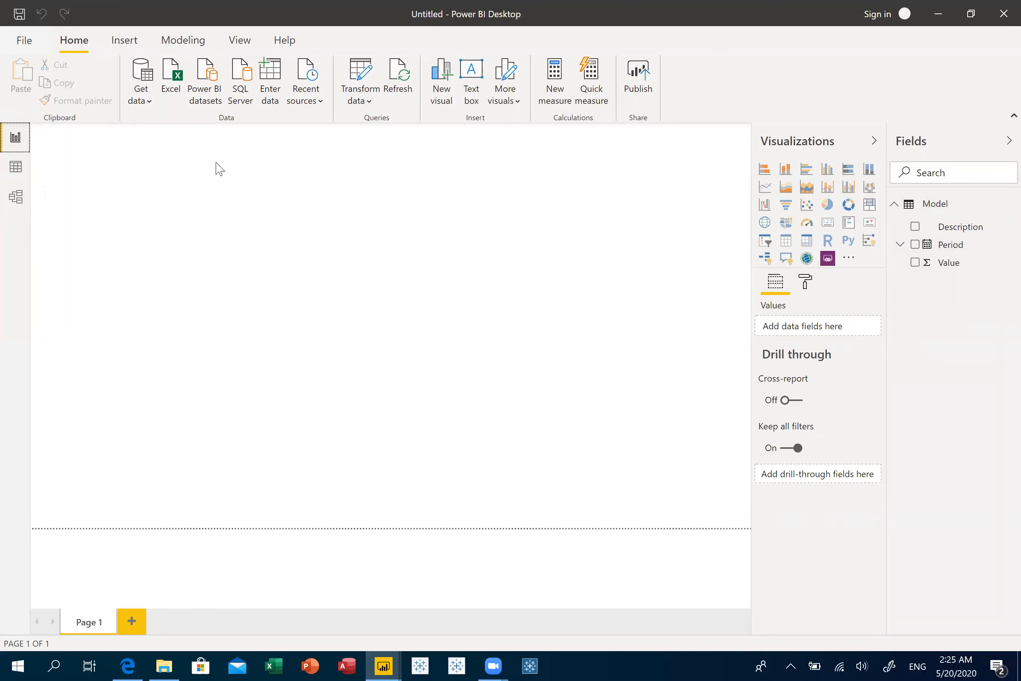
Merge the Mapping query into the Model query, matching on the Code columns with a Left Outer join
click(15, 167)
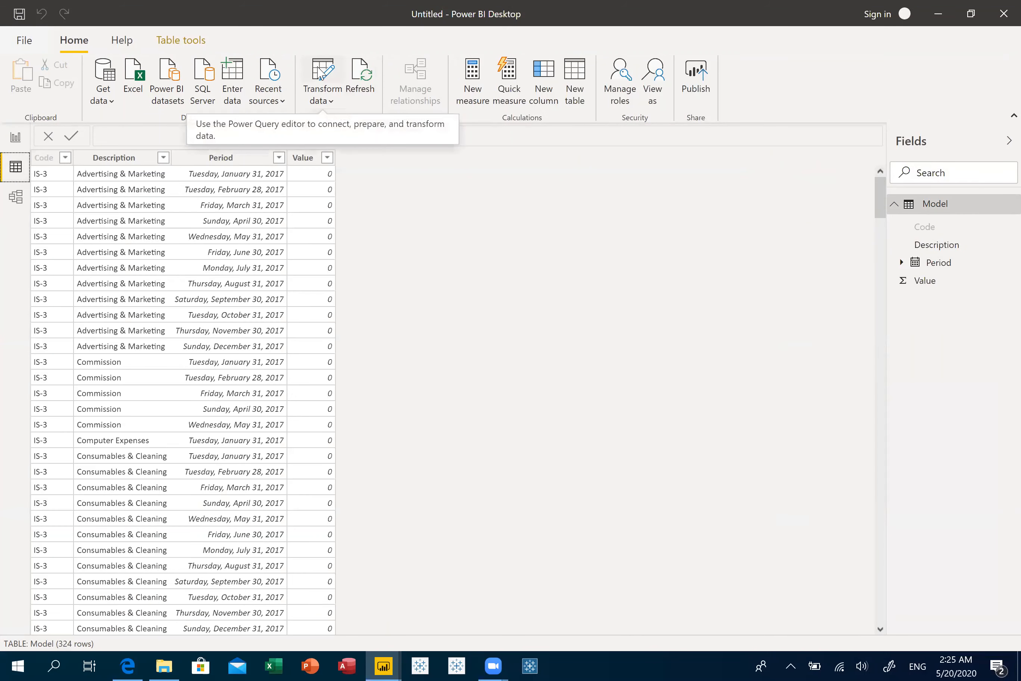
click(311, 86)
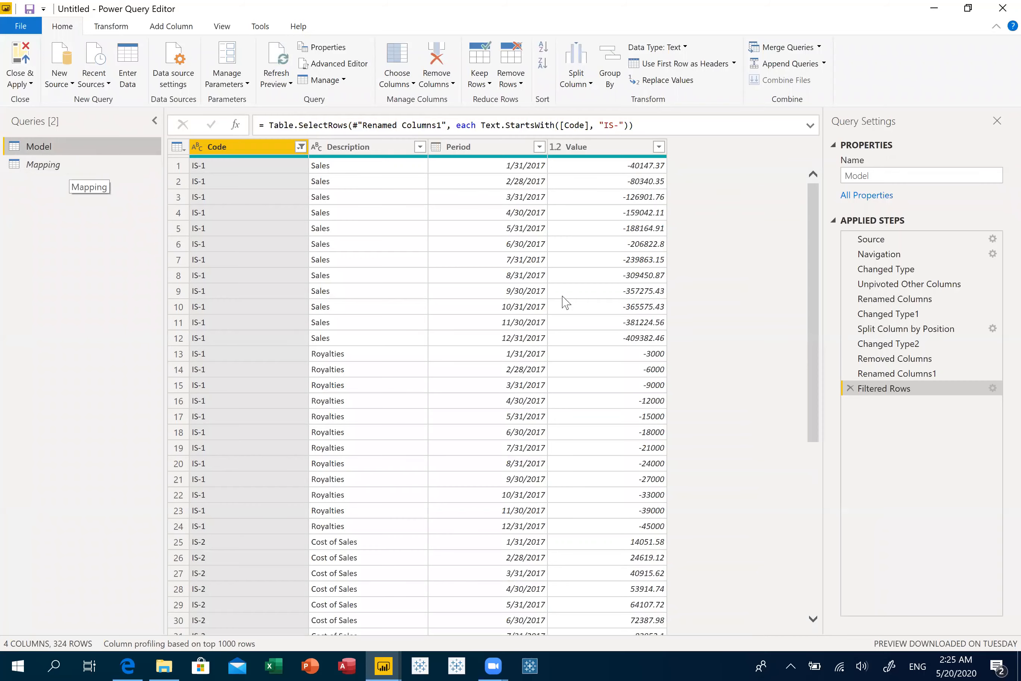
click(52, 169)
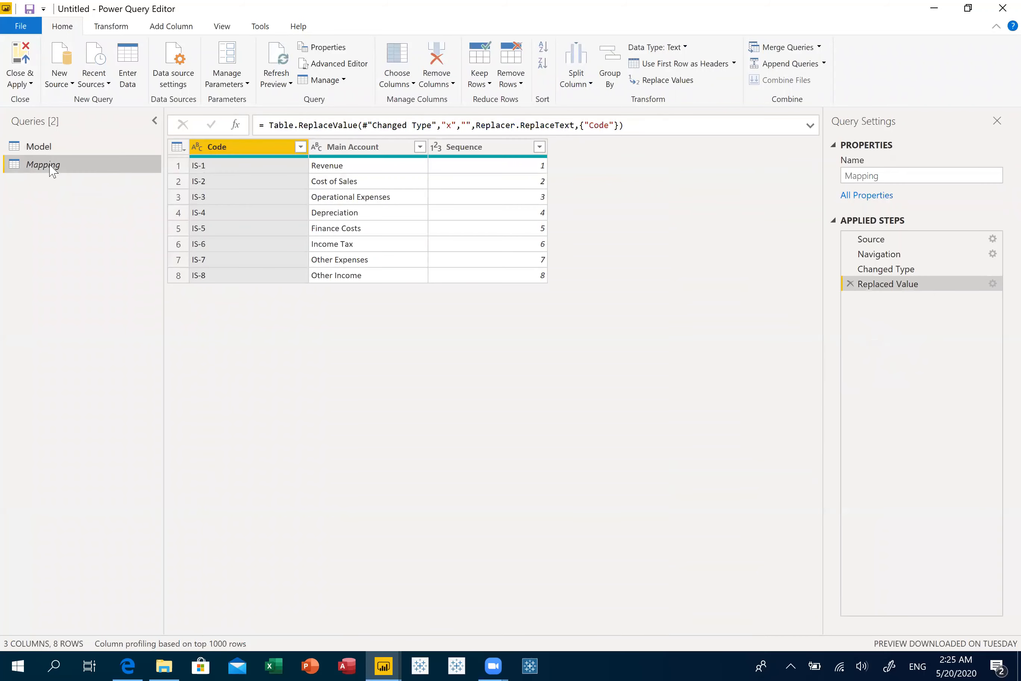
click(91, 146)
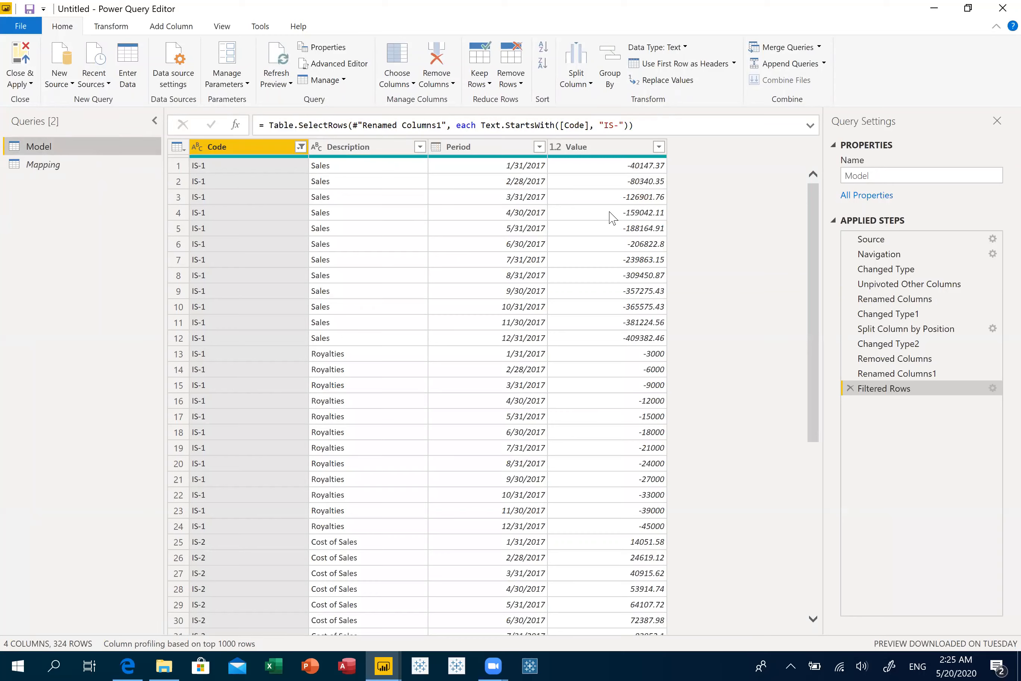
click(798, 50)
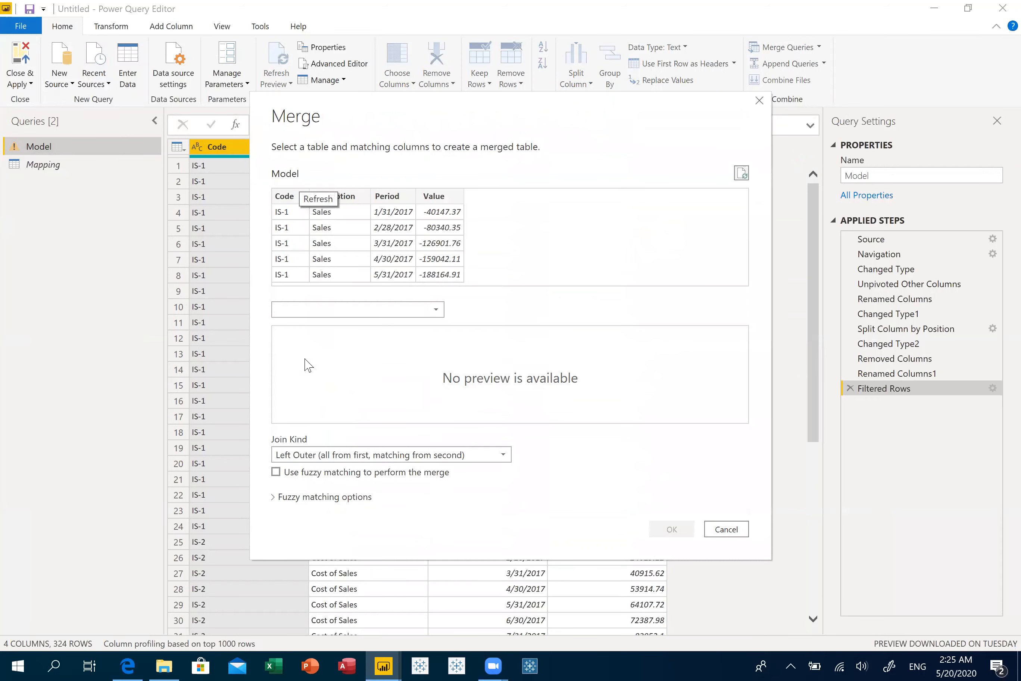
click(329, 309)
click(332, 330)
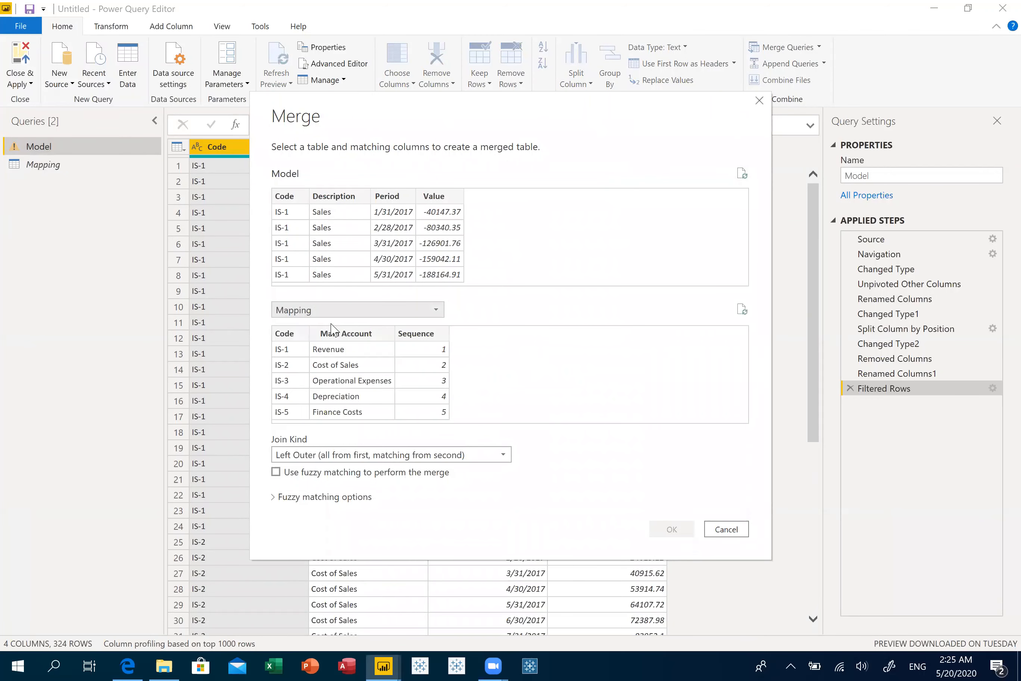
click(299, 335)
click(291, 197)
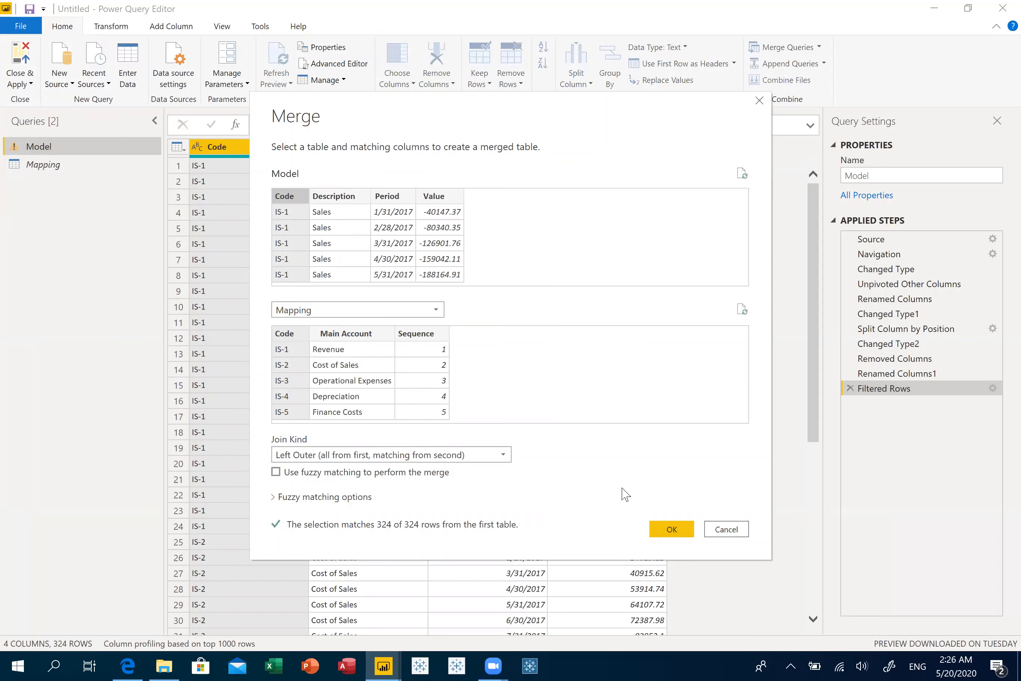
click(671, 530)
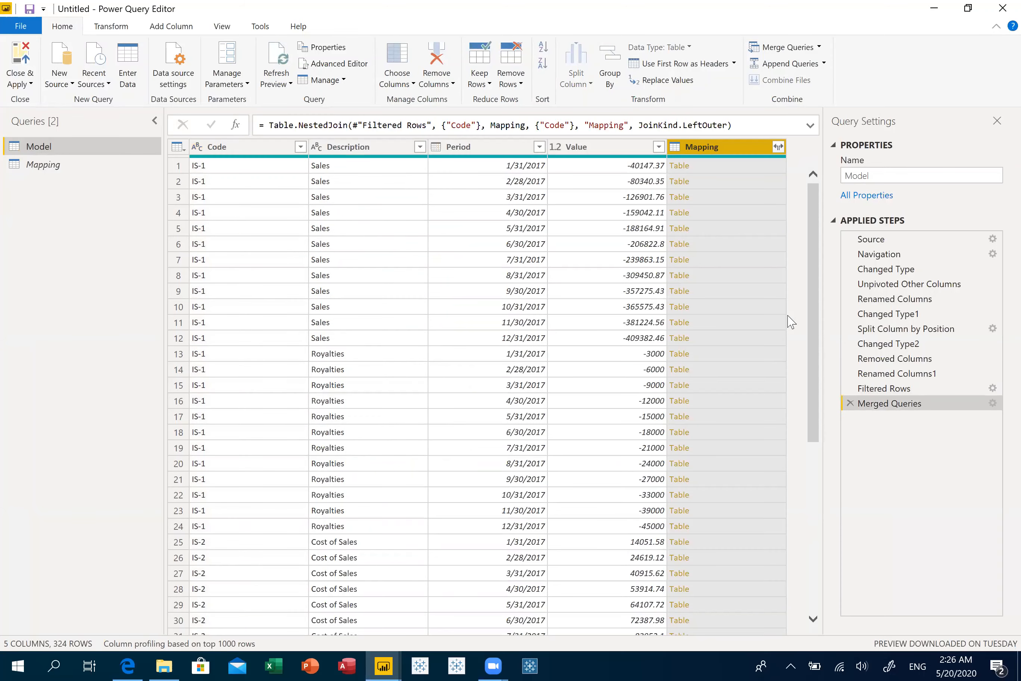
Expand the merged Mapping column to Main Account only, without the original column name as prefix
click(778, 146)
click(552, 287)
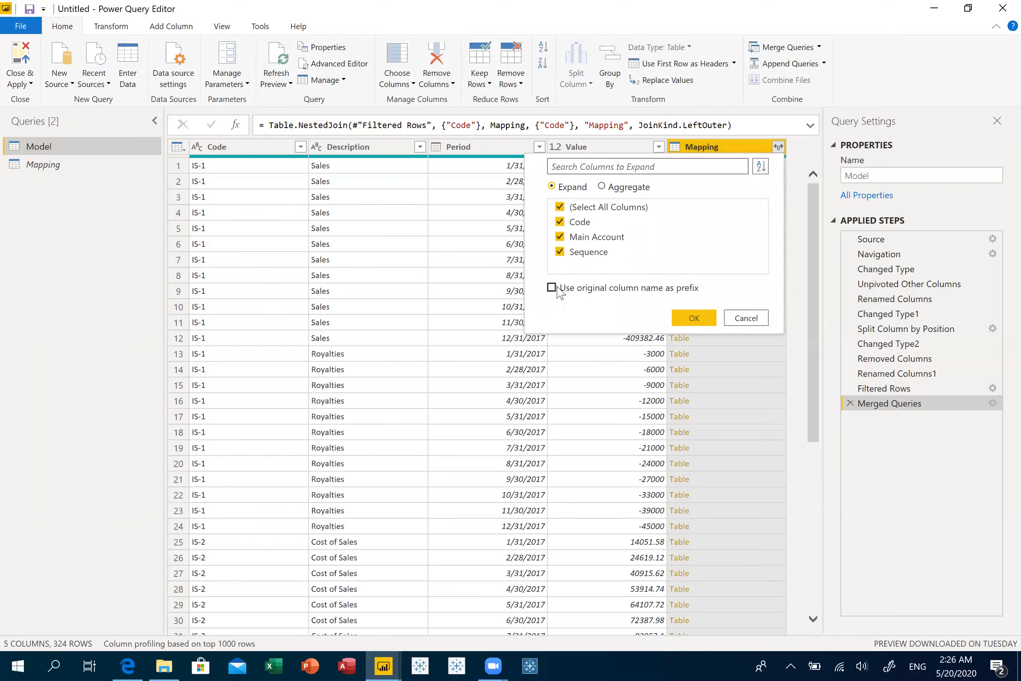
click(560, 206)
click(699, 318)
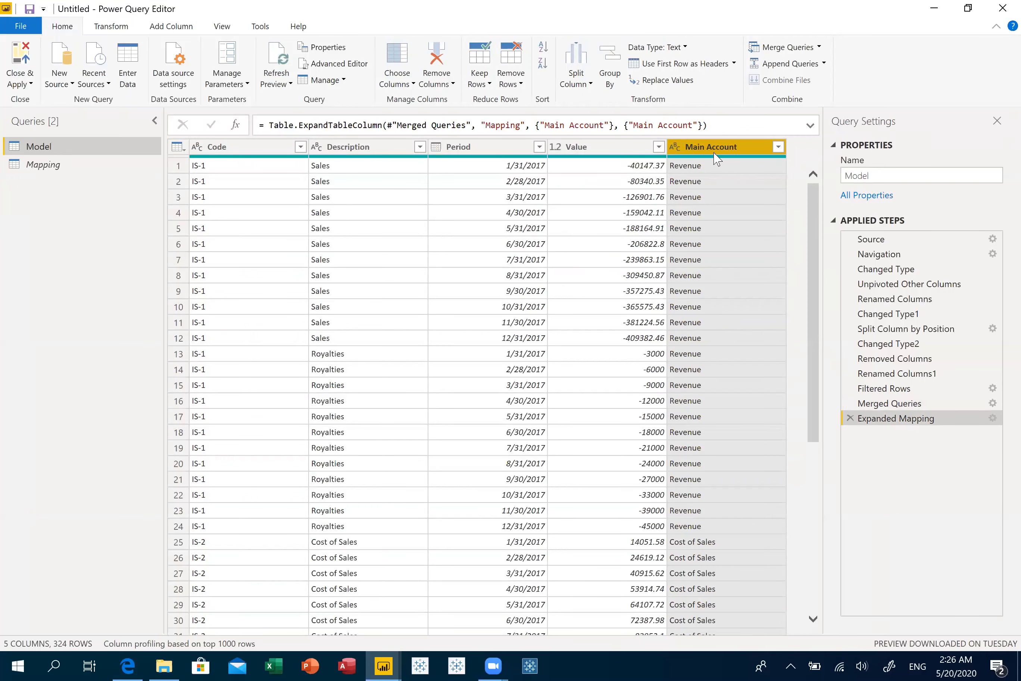
Rename the Model query's Description column as SubAccount and apply the query changes
double_click(336, 148)
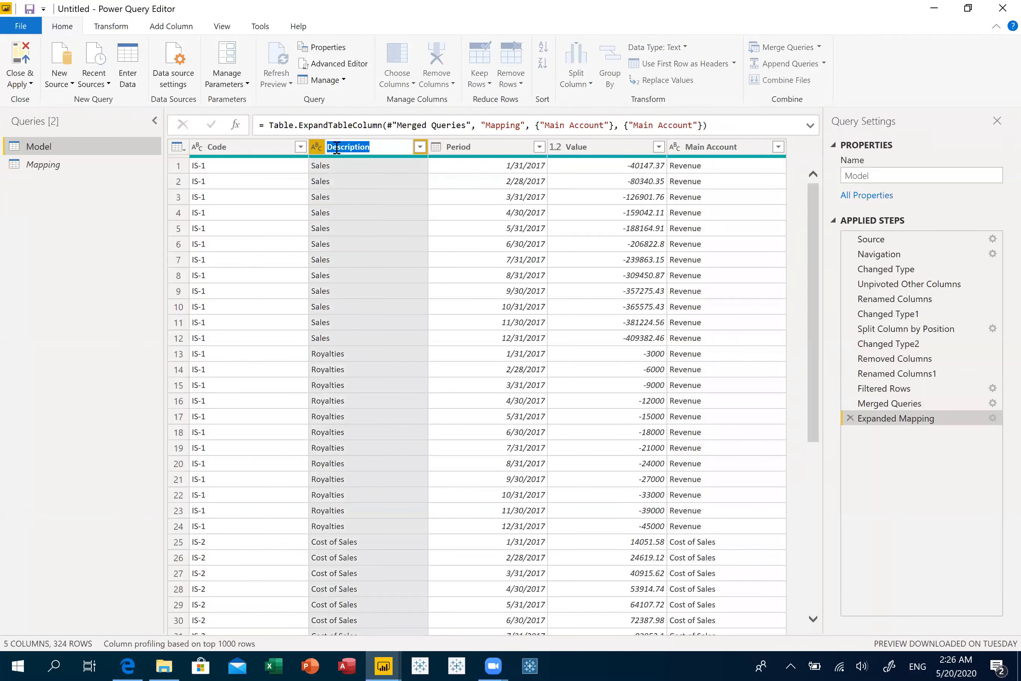
text(SubAccount)
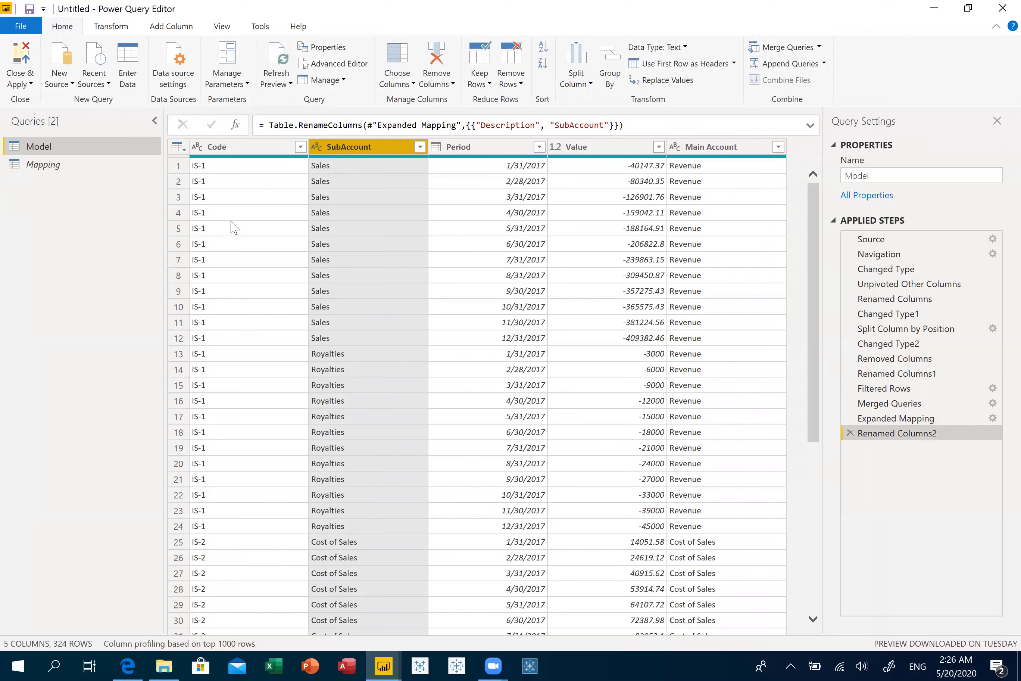
click(20, 57)
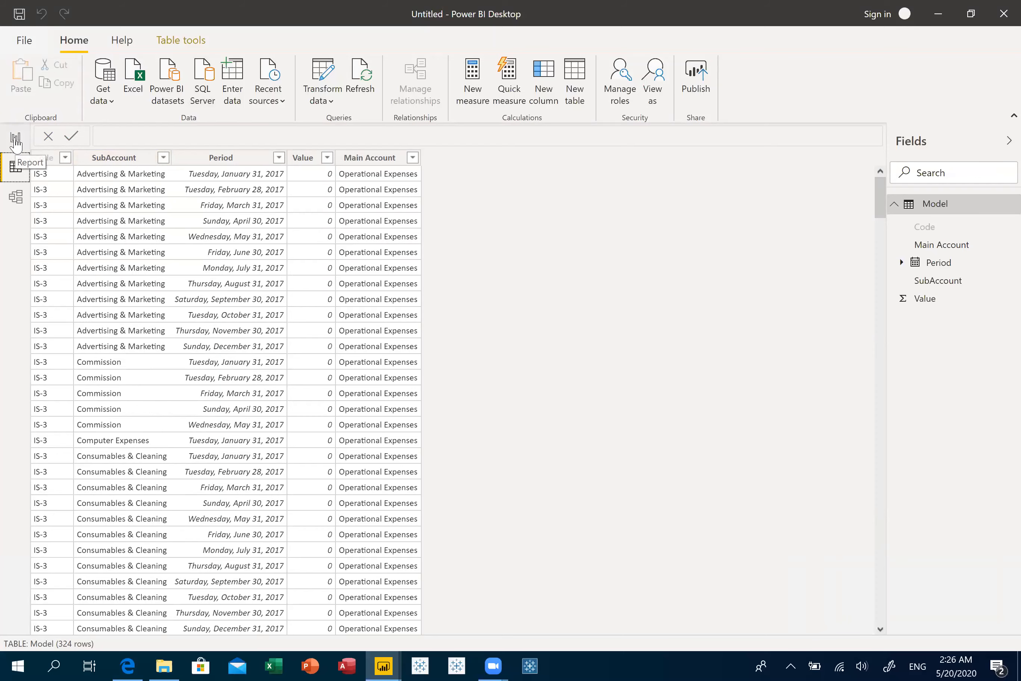
click(16, 197)
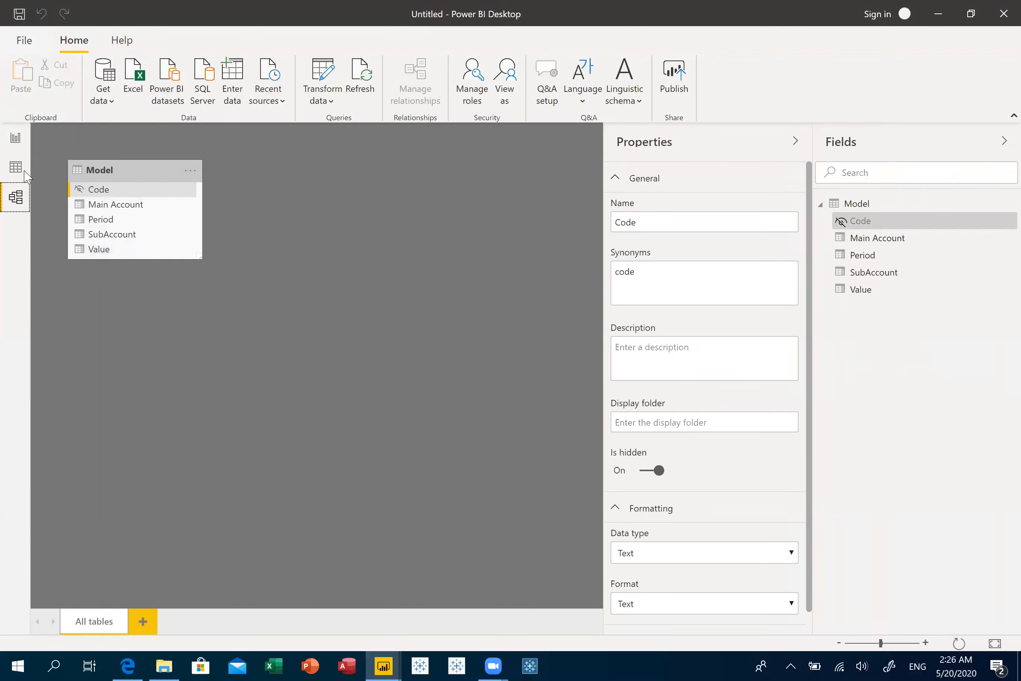
click(17, 142)
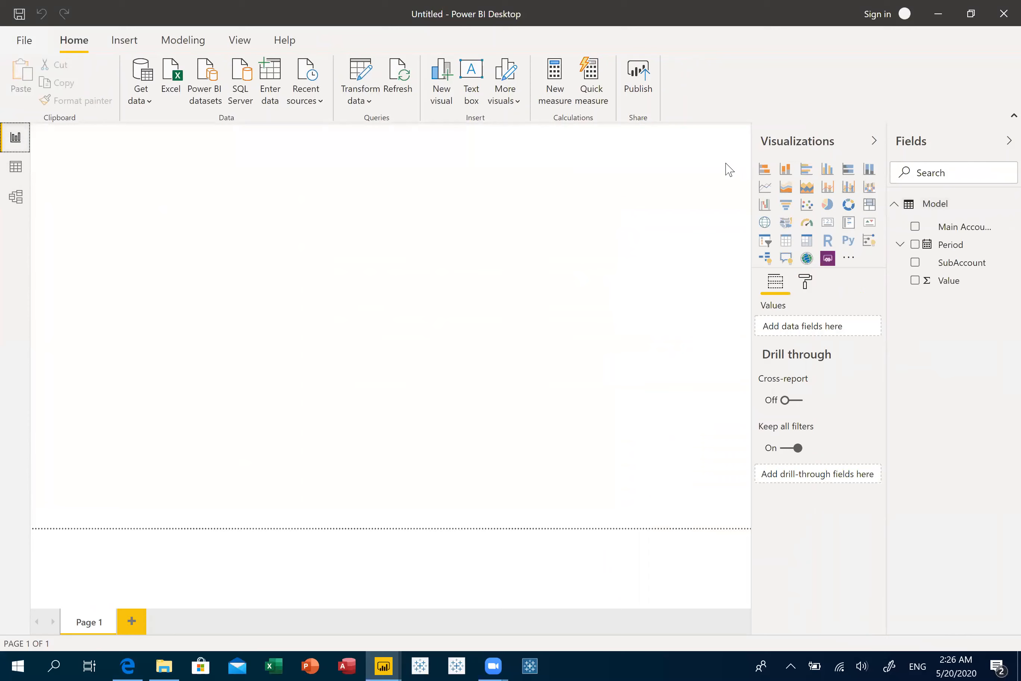
Write a new measure in the Model table as Amount = SUM('Model'[Value])
click(547, 81)
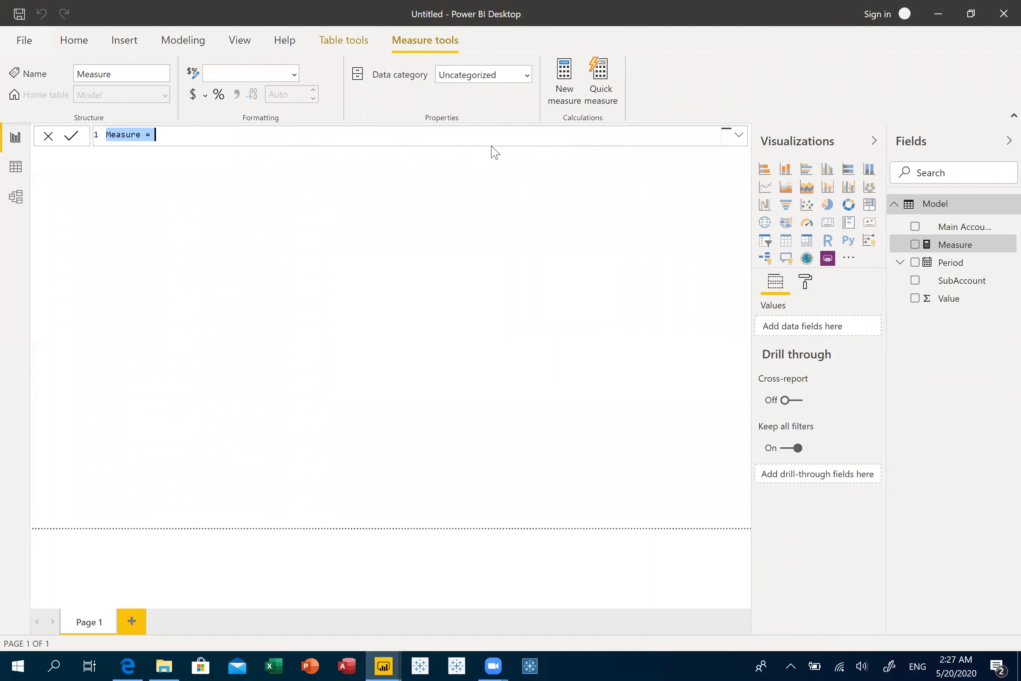
text(Amount)
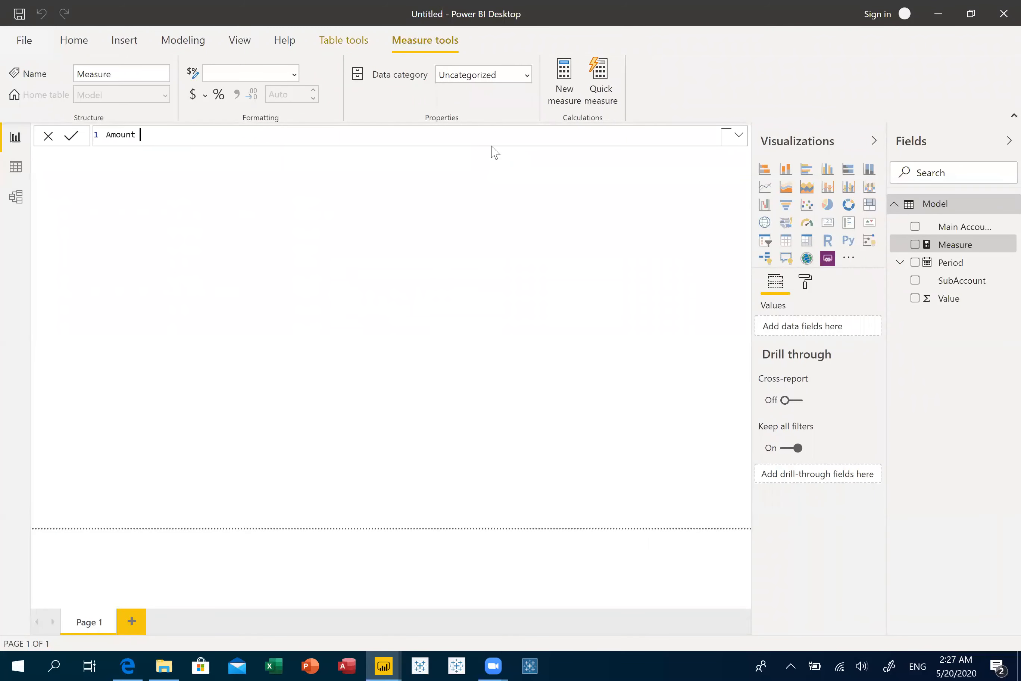
text( = sum()
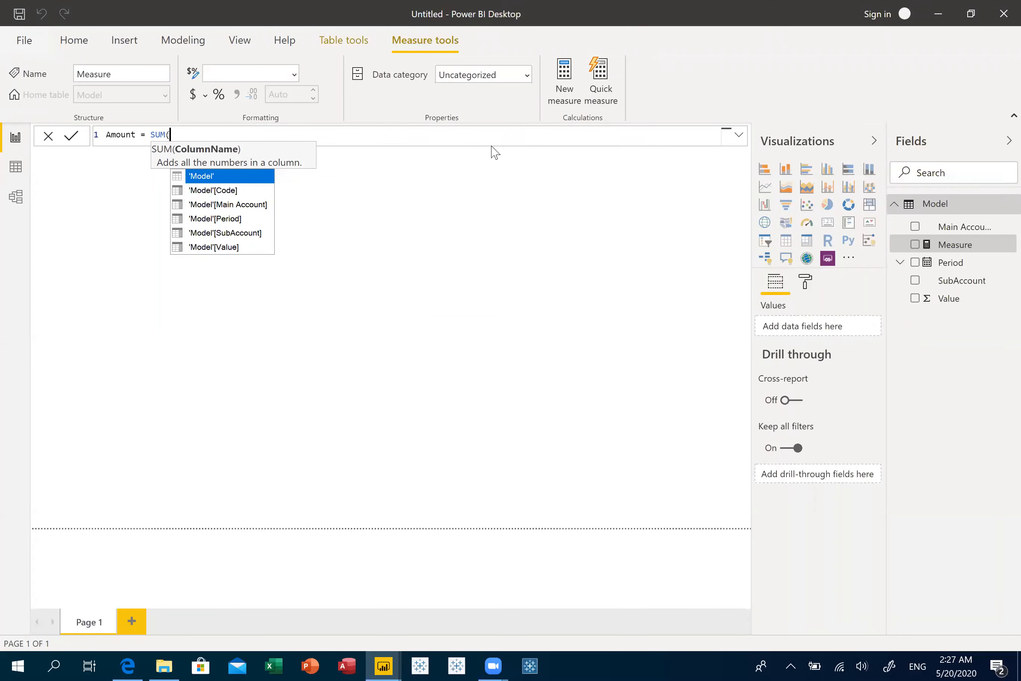
key(Down)
key(Down)
key(Down)
key(Down)
key(Down)
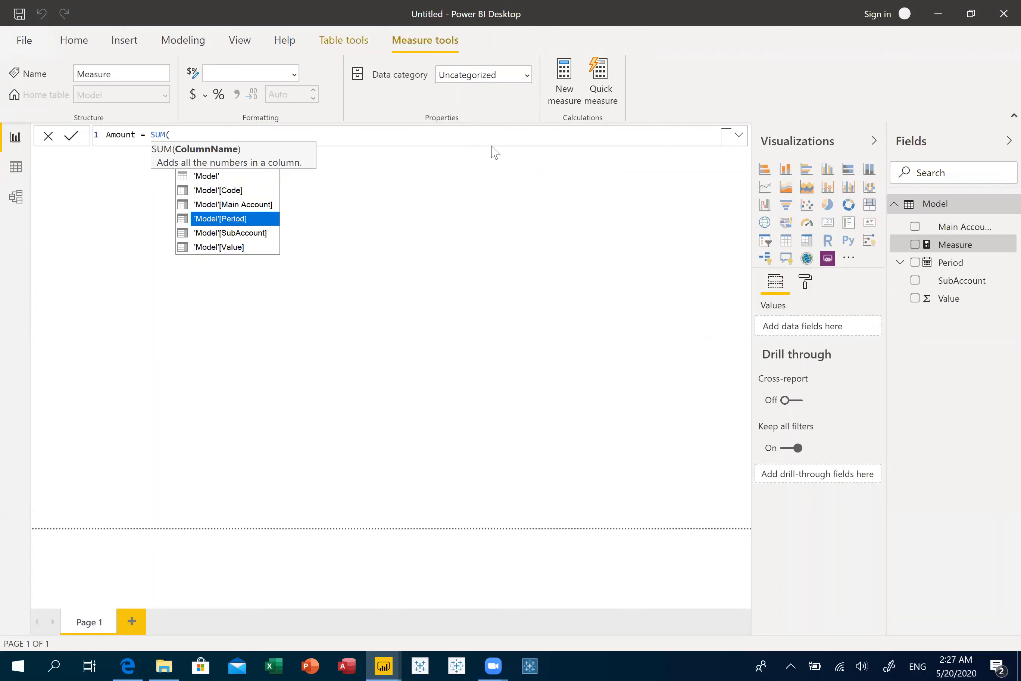
key(Tab)
text())
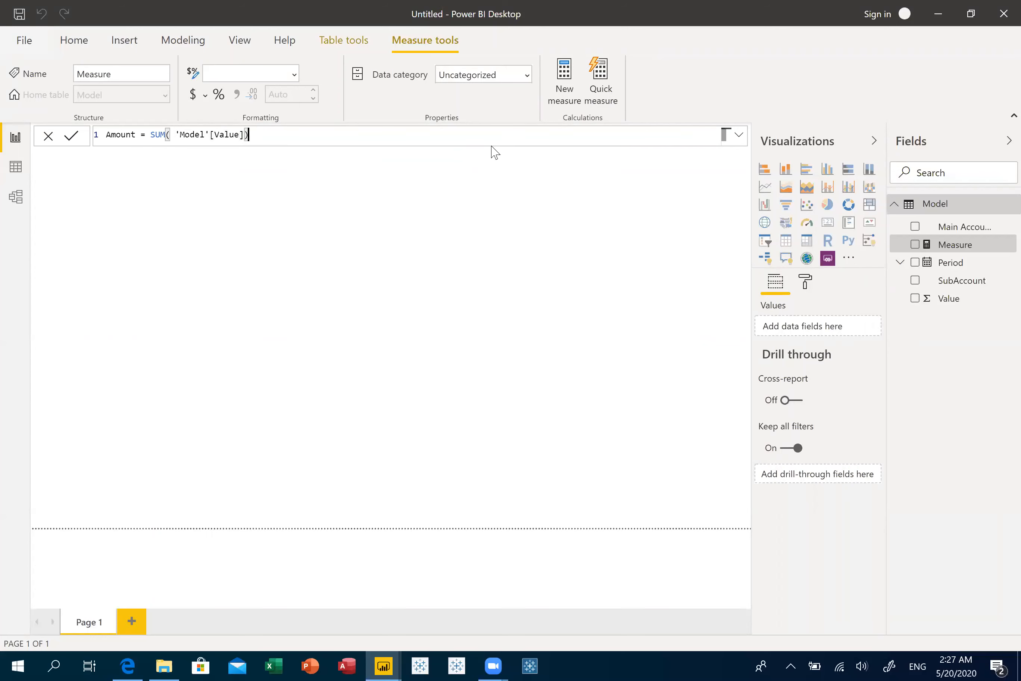
Negate the SUM in the Amount measure's formula and commit the measure
key(ctrl+Left)
key(ctrl+Left)
key(ctrl+Left)
key(ctrl+Left)
key(ctrl+Left)
key(ctrl+Left)
text(-)
key(ctrl+Right)
key(ctrl+Right)
key(ctrl+Right)
key(ctrl+Right)
key(ctrl+Right)
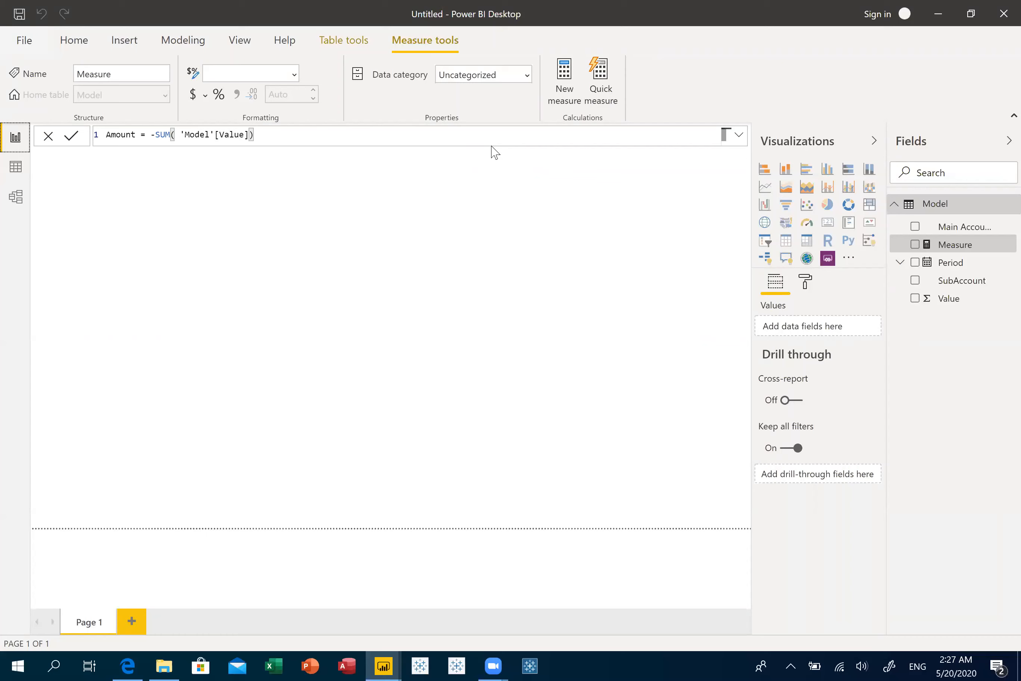
key(Return)
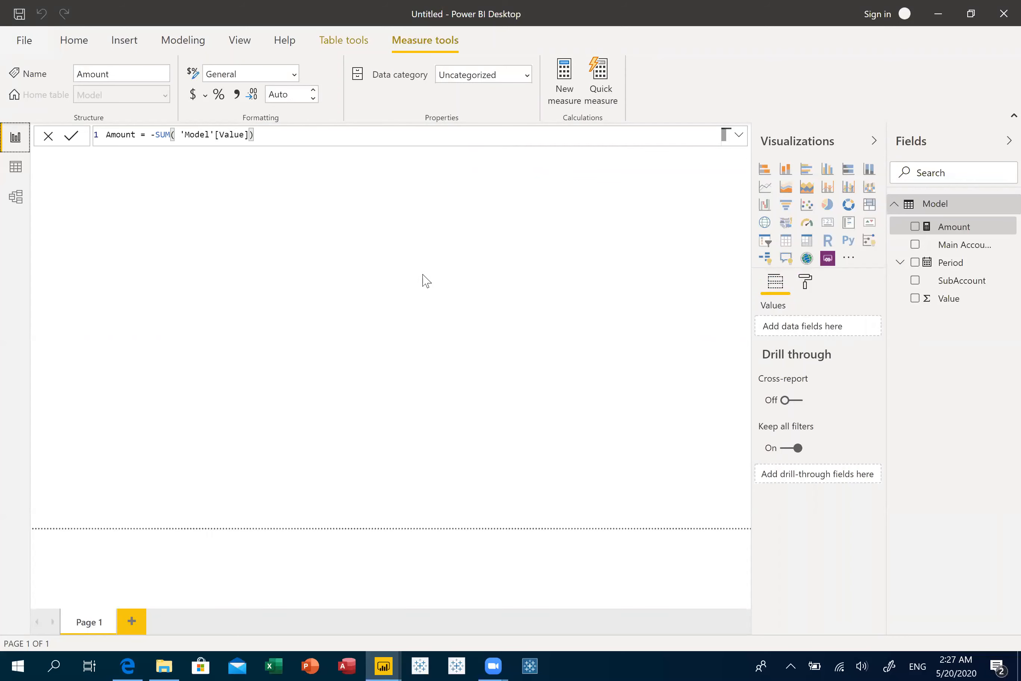
click(157, 187)
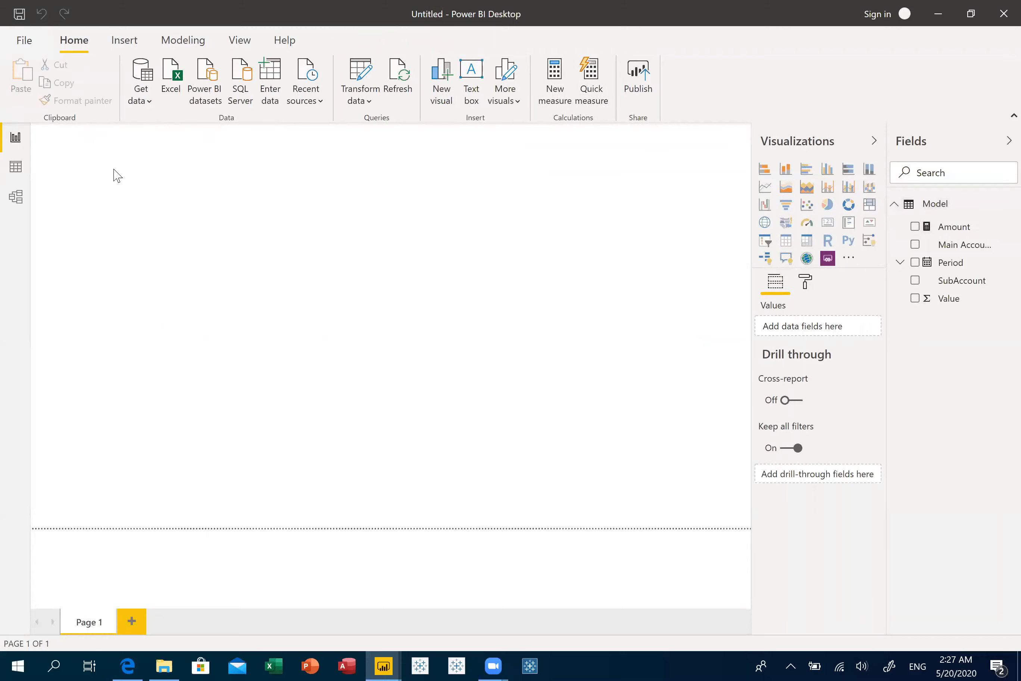
Edit the Model query's Expanded Mapping step to also include the Sequence column, and apply the query changes
click(15, 167)
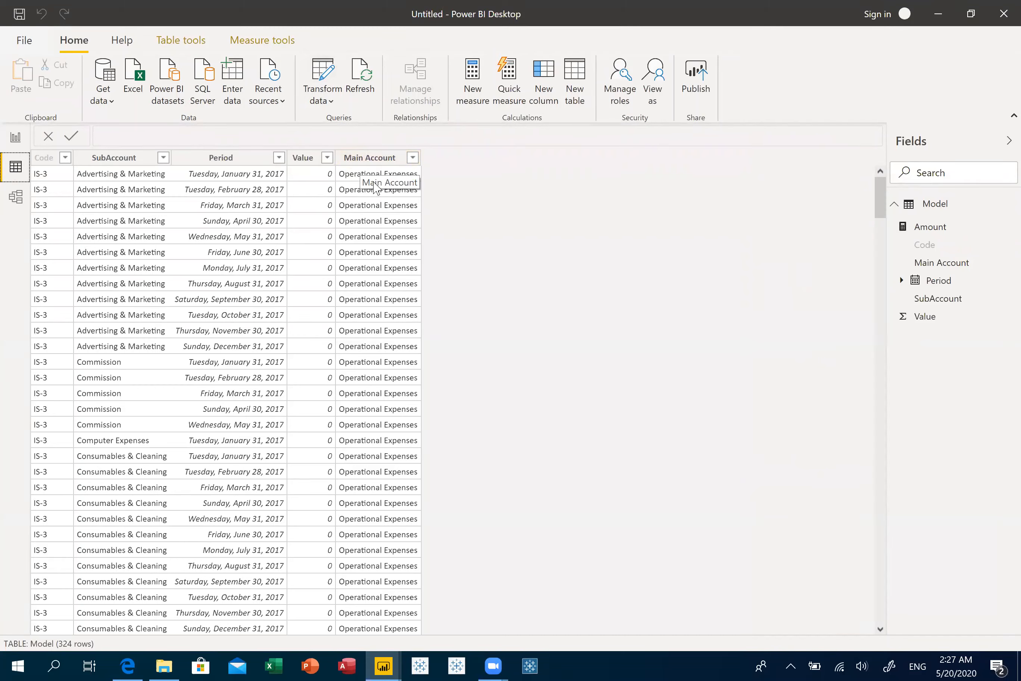
click(320, 90)
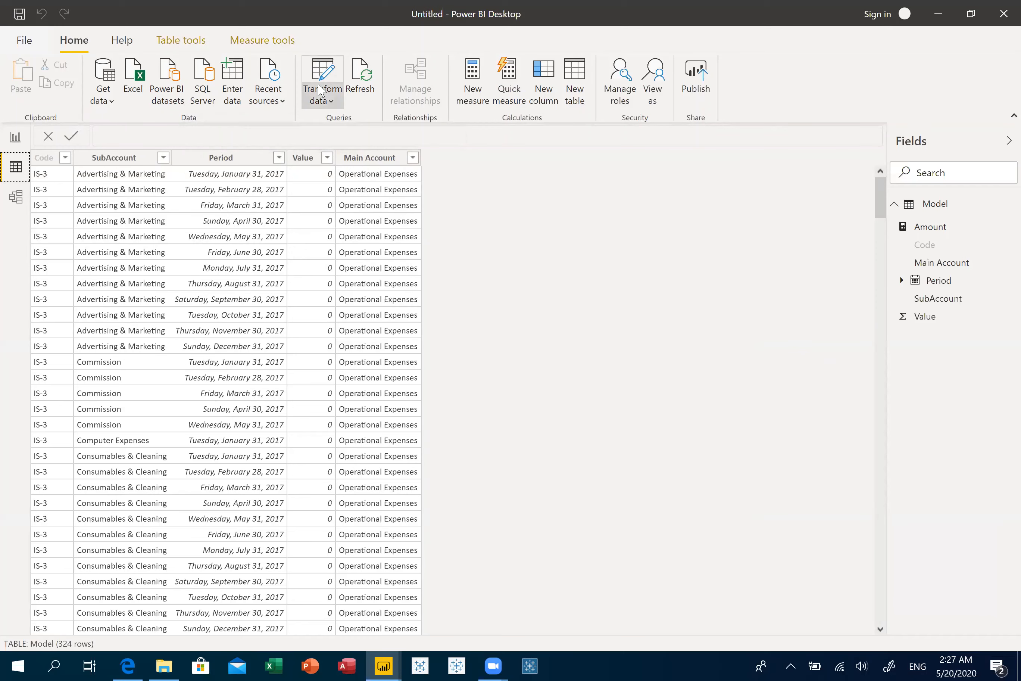
click(340, 126)
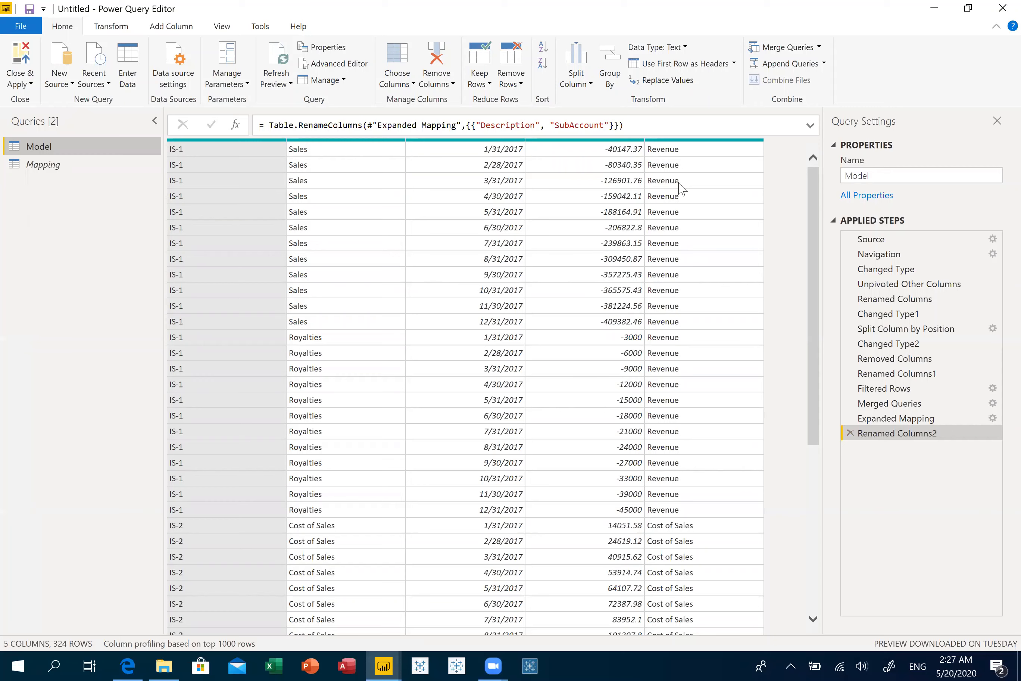
click(994, 420)
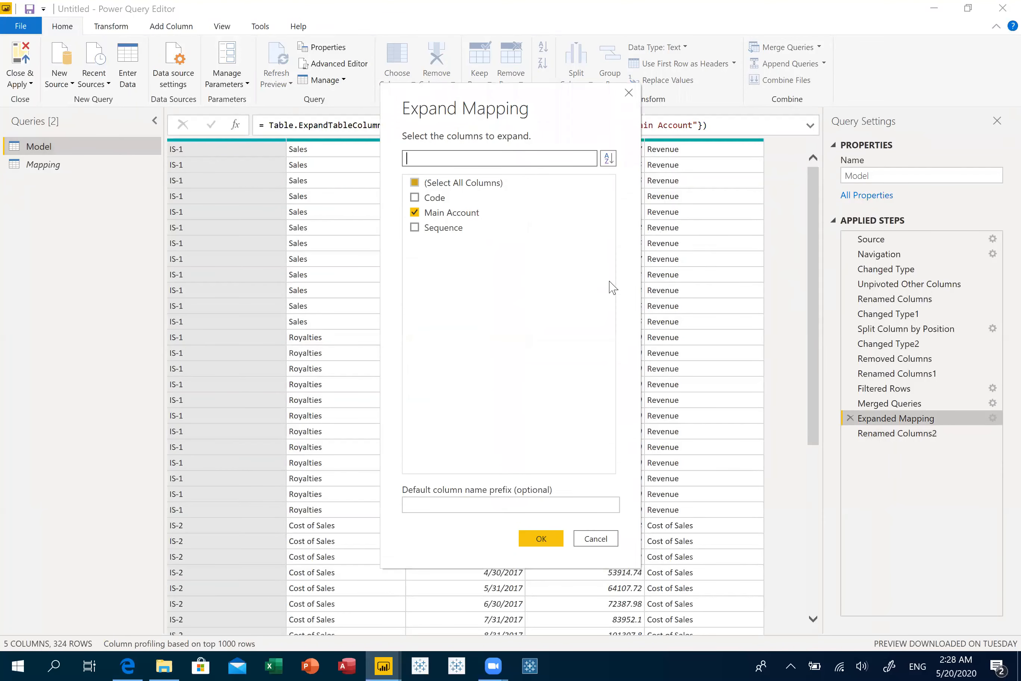
click(415, 228)
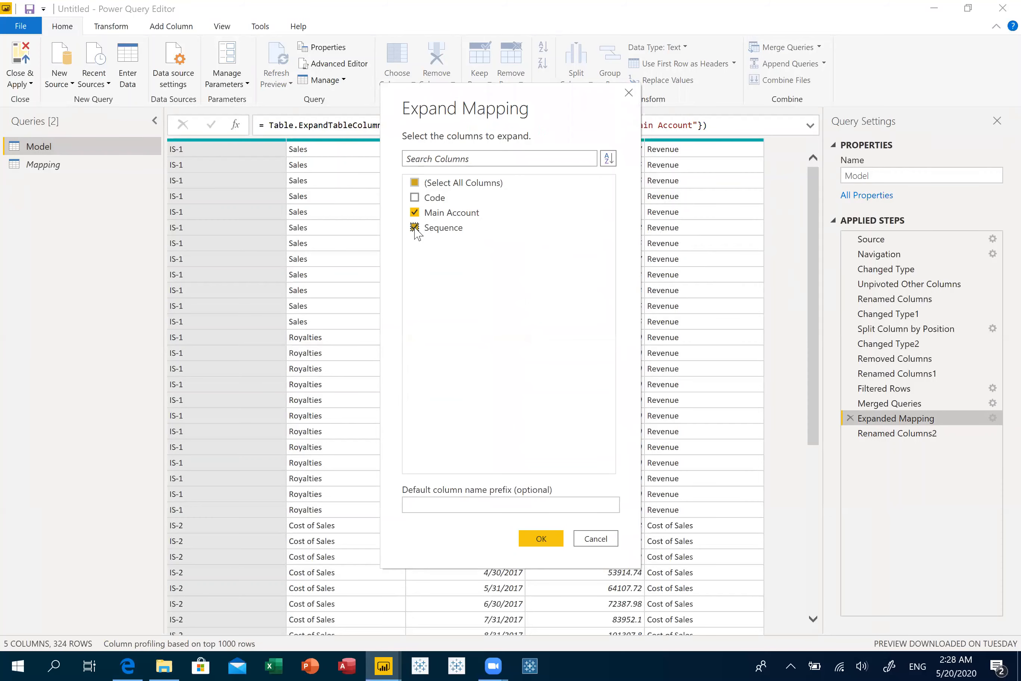
click(534, 540)
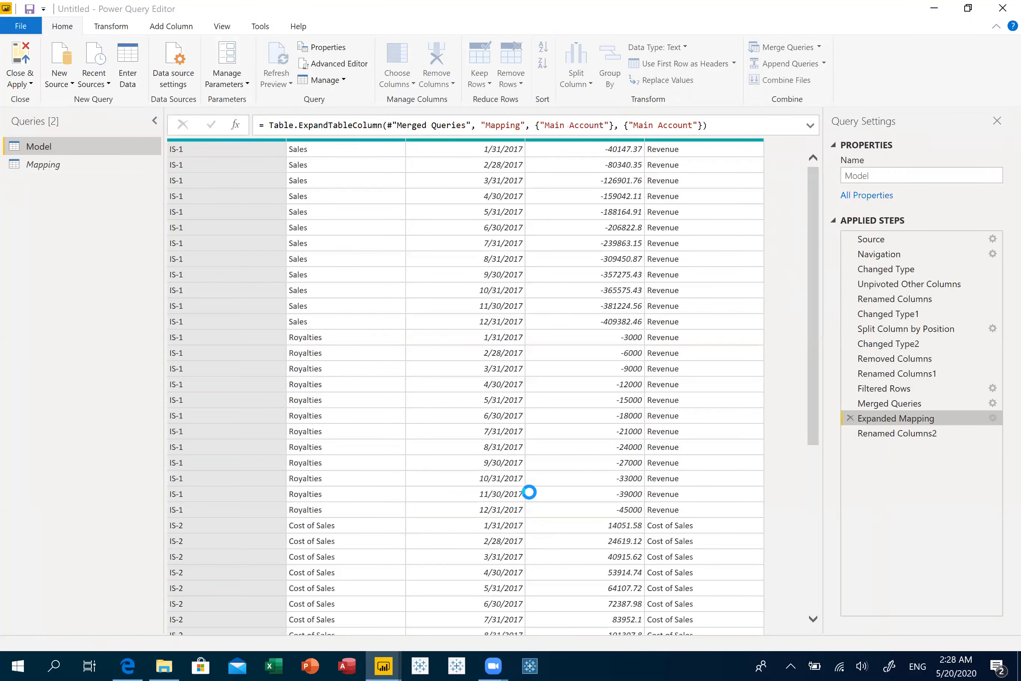
click(20, 48)
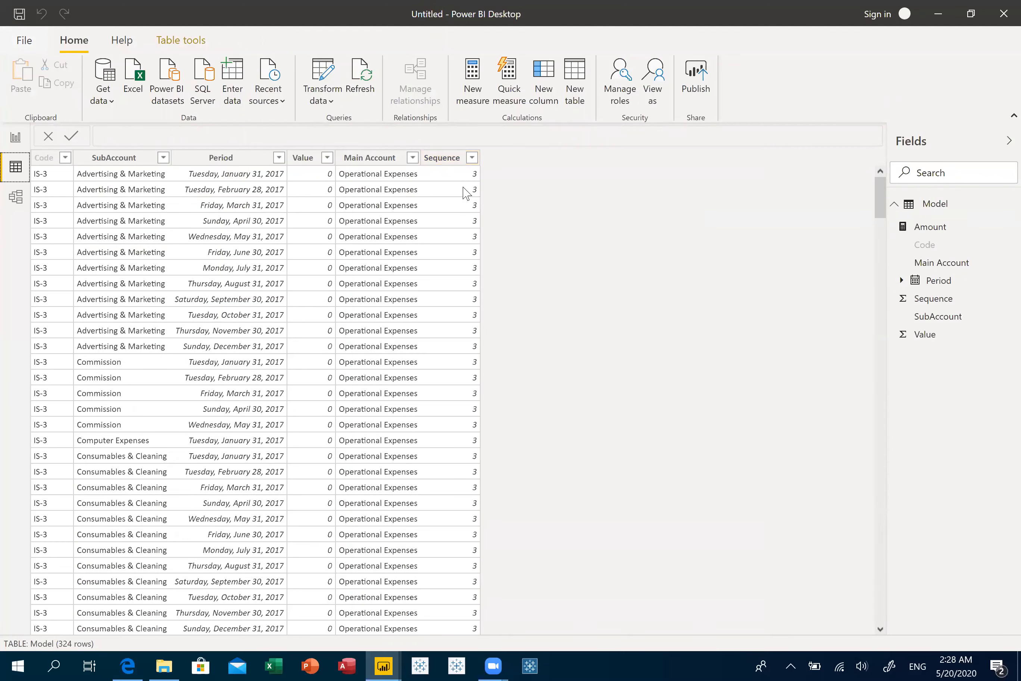
Set the Main Account column of the Model table to sort by the Sequence column
click(367, 160)
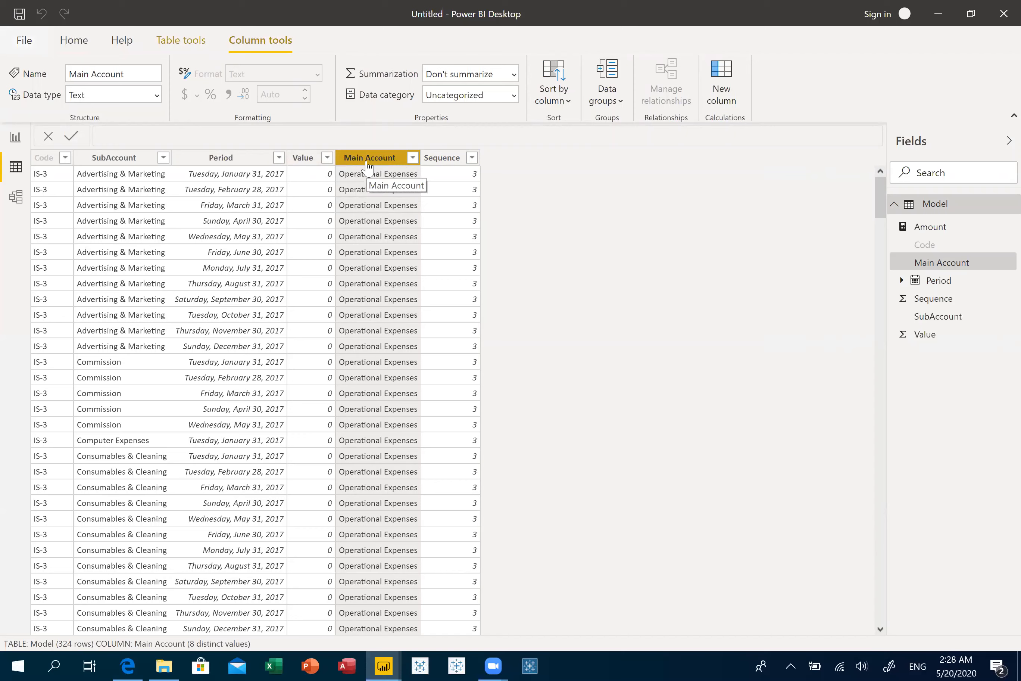
click(563, 97)
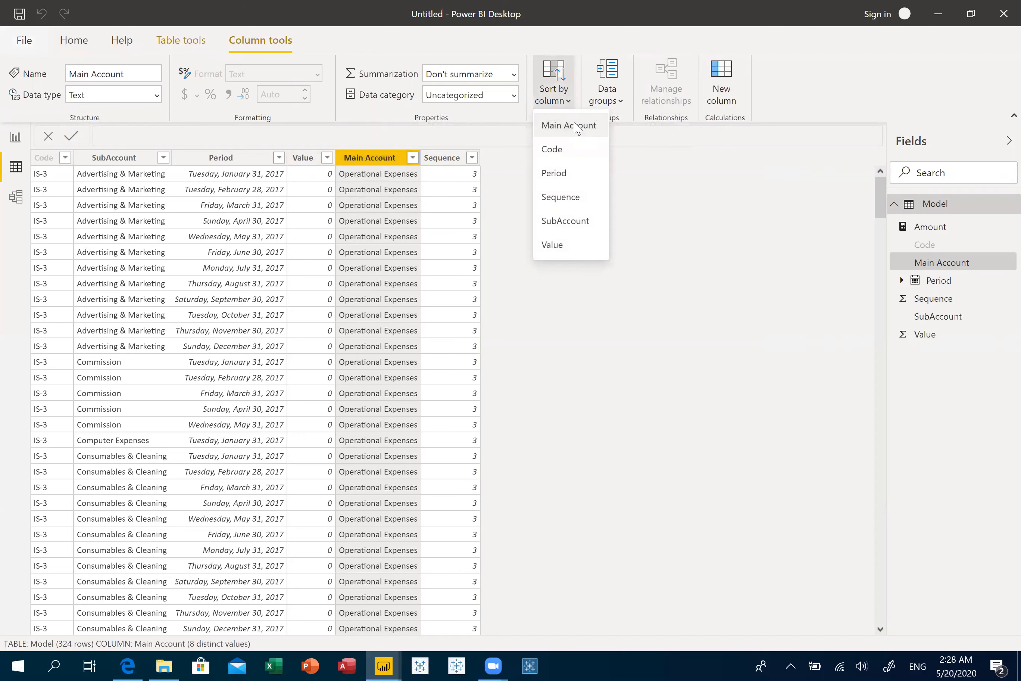
click(564, 197)
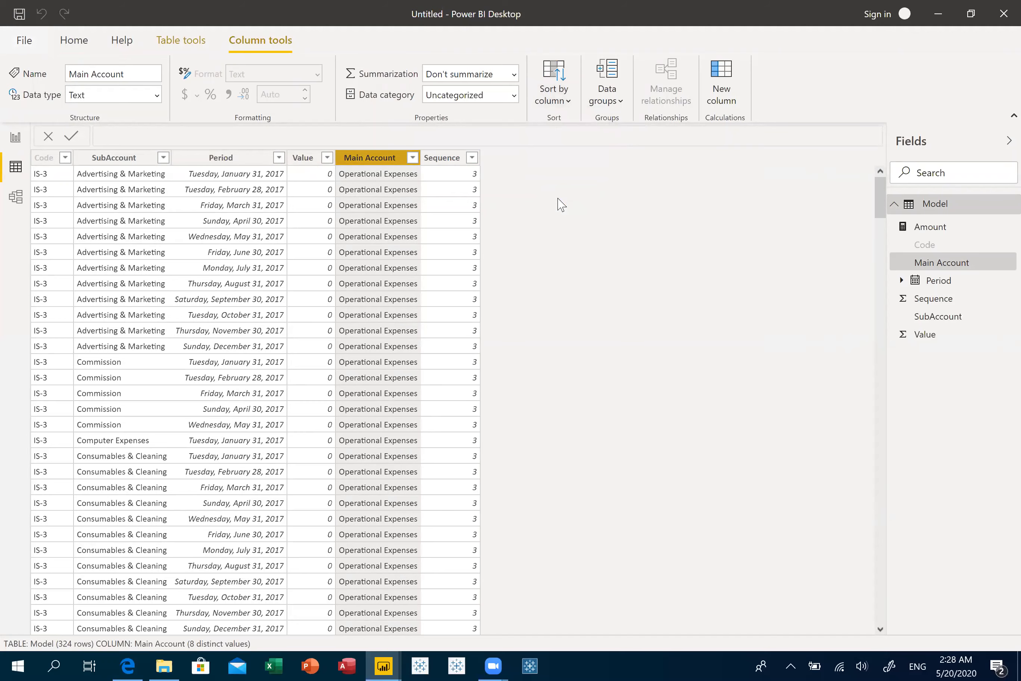
Hide the Model table's Sequence column in report view and return to the report page
click(15, 199)
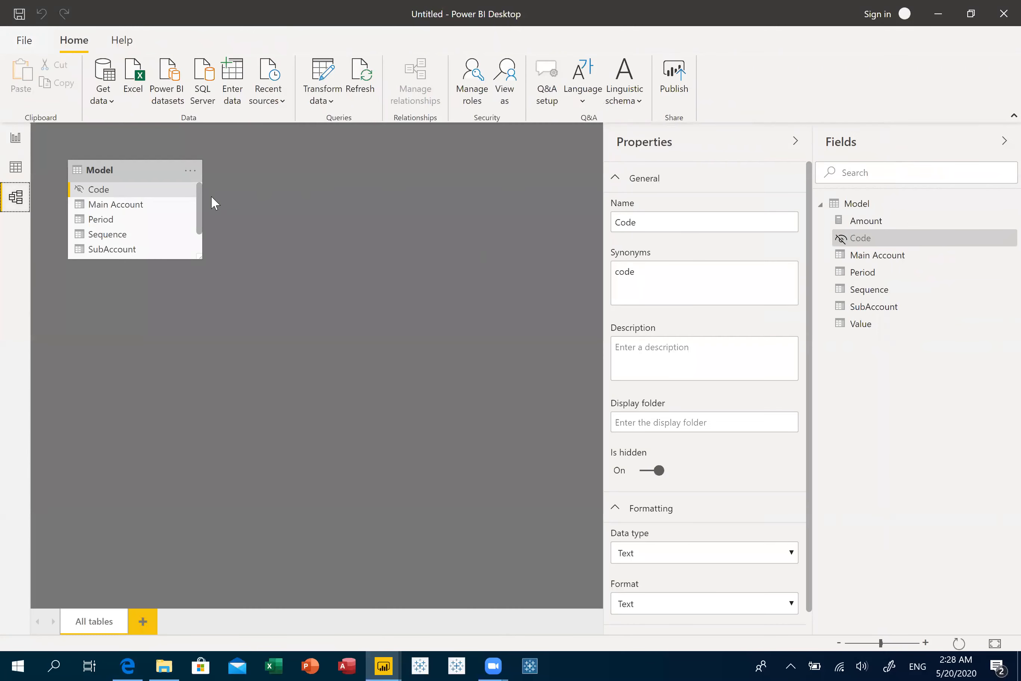
right_click(101, 241)
click(166, 290)
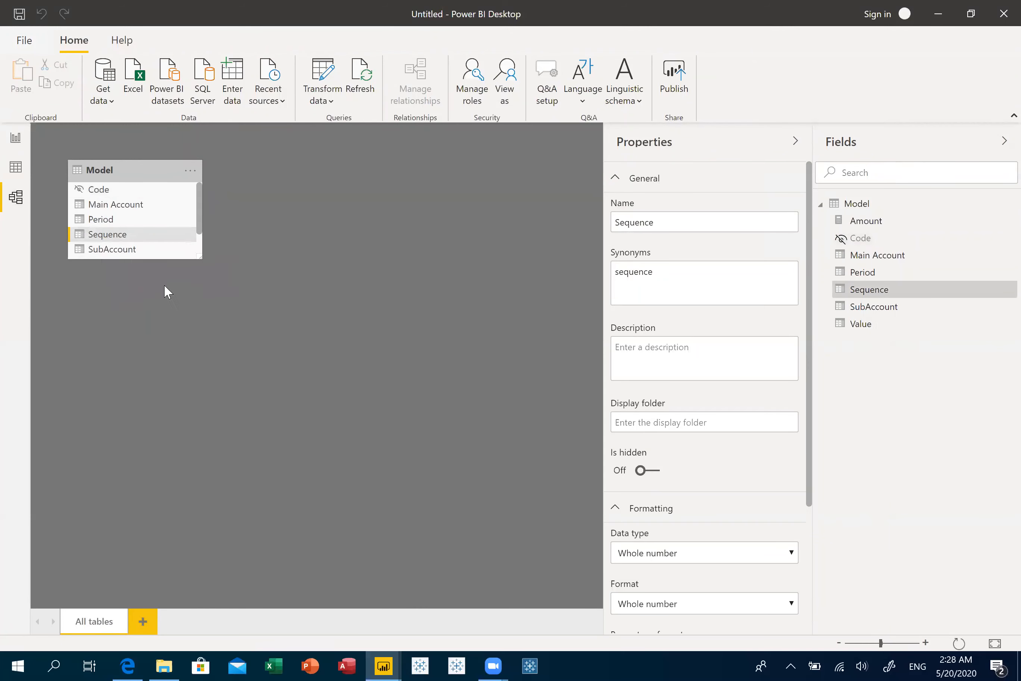
click(16, 140)
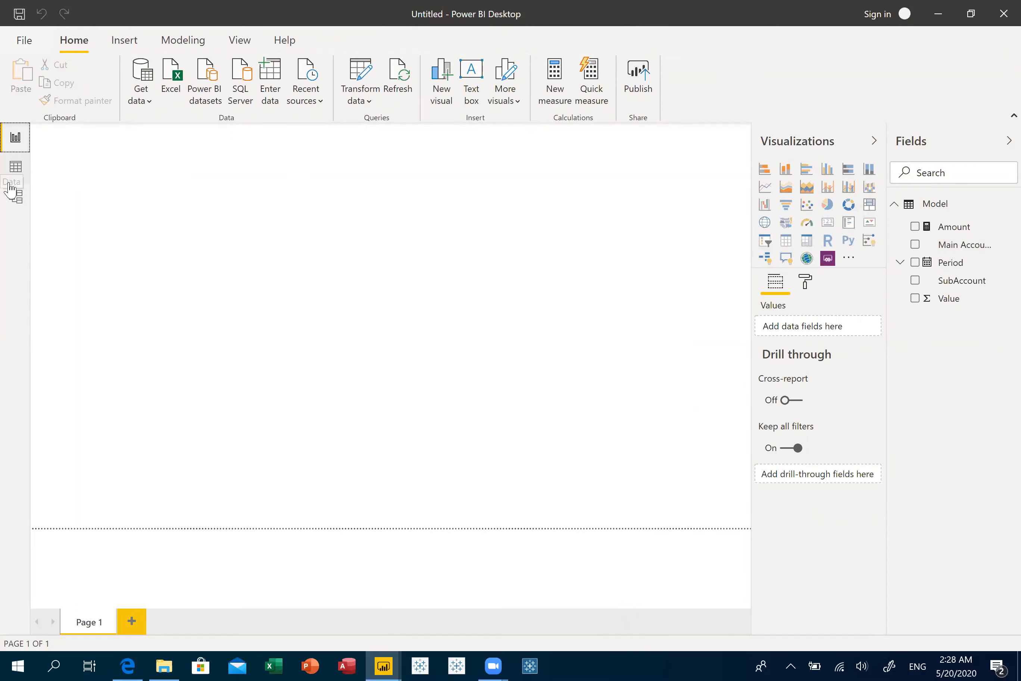
Hide the Model table's Amount measure in report view
click(23, 203)
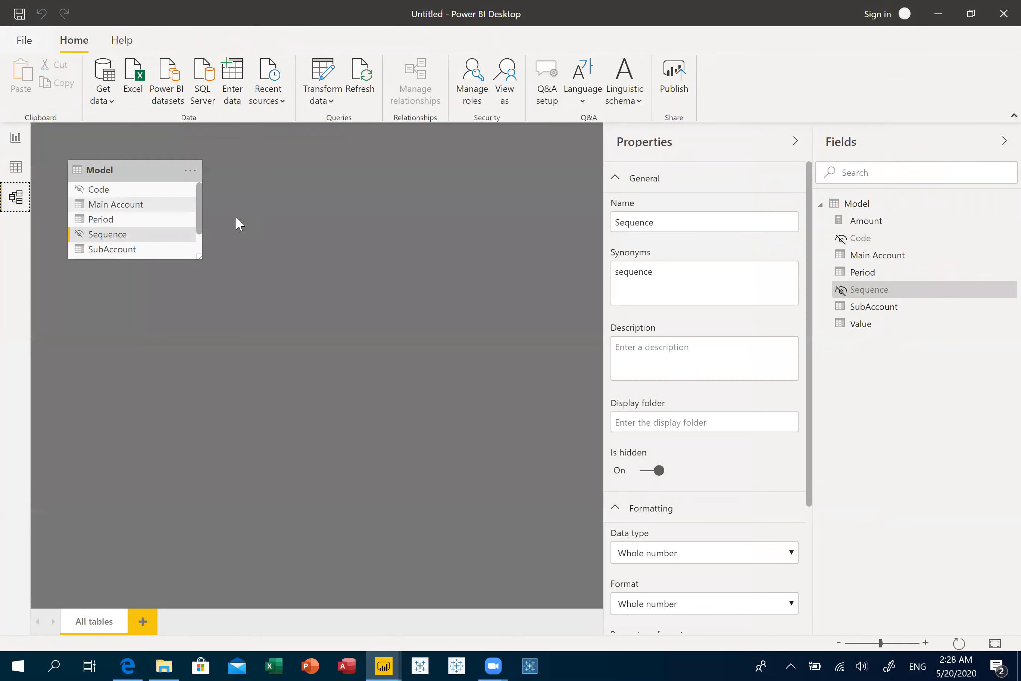
drag(200, 217, 205, 279)
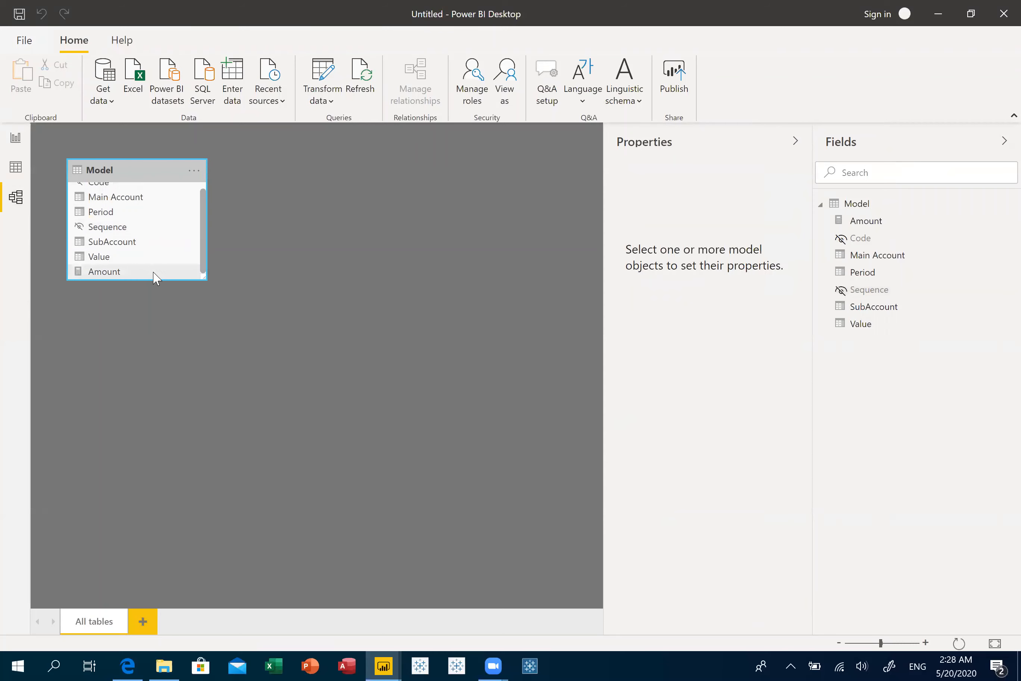
right_click(121, 272)
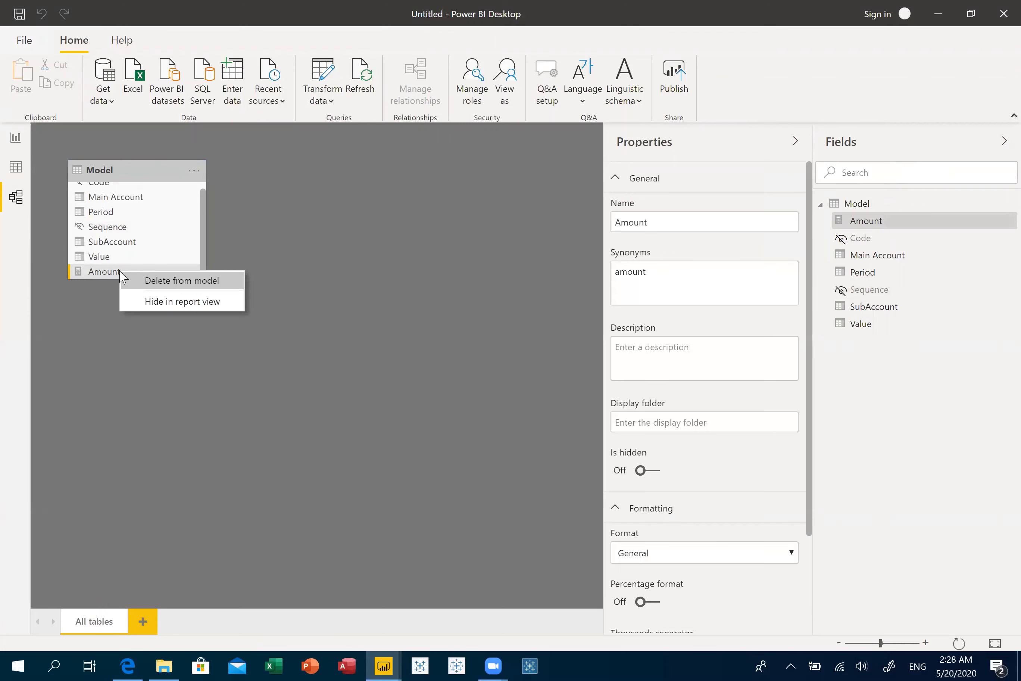
click(165, 301)
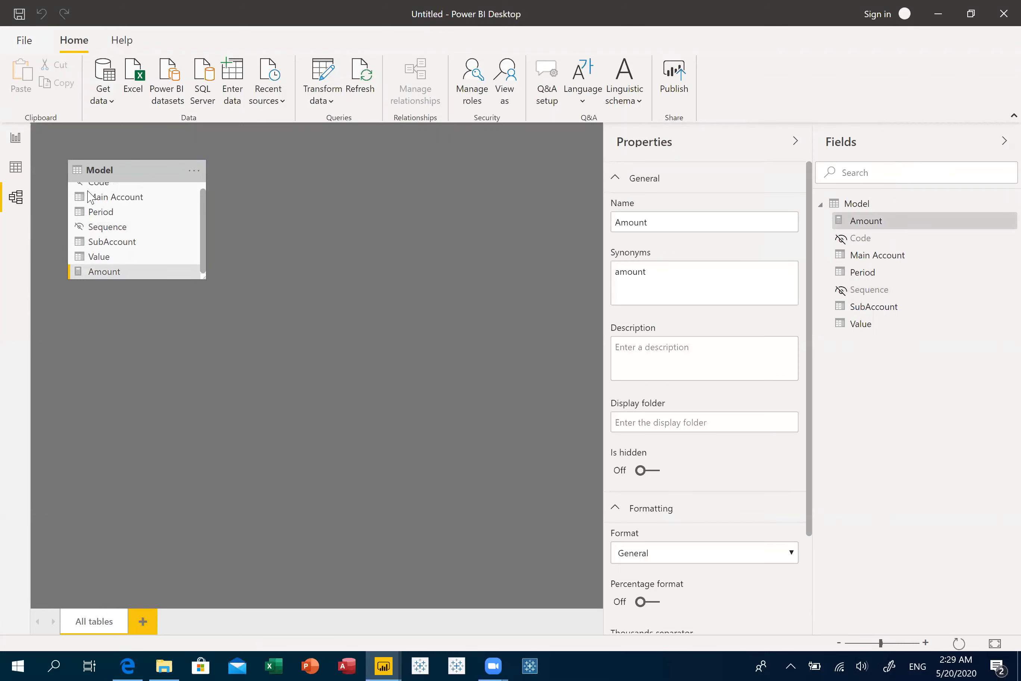
Create a table visual on the report page with the Main Account and SubAccount fields
click(15, 138)
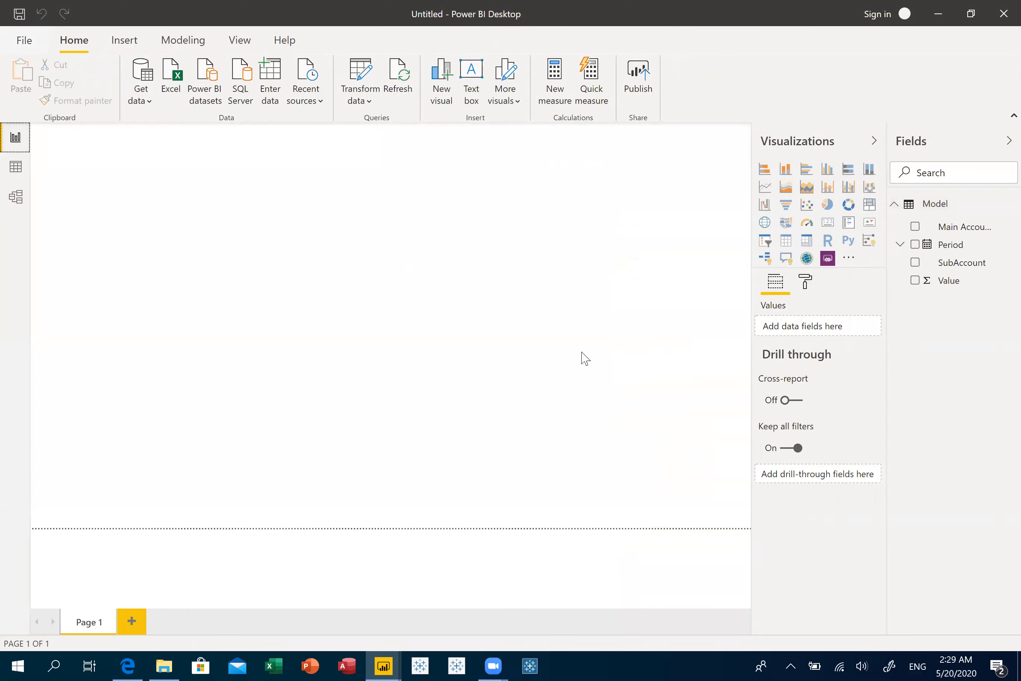
click(916, 226)
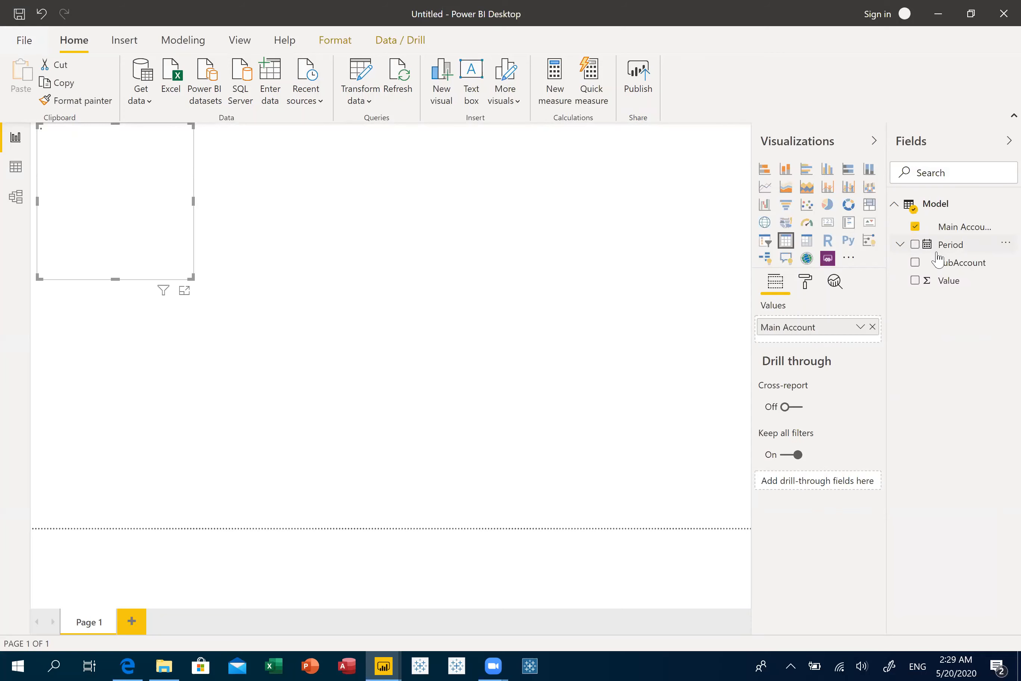
click(915, 263)
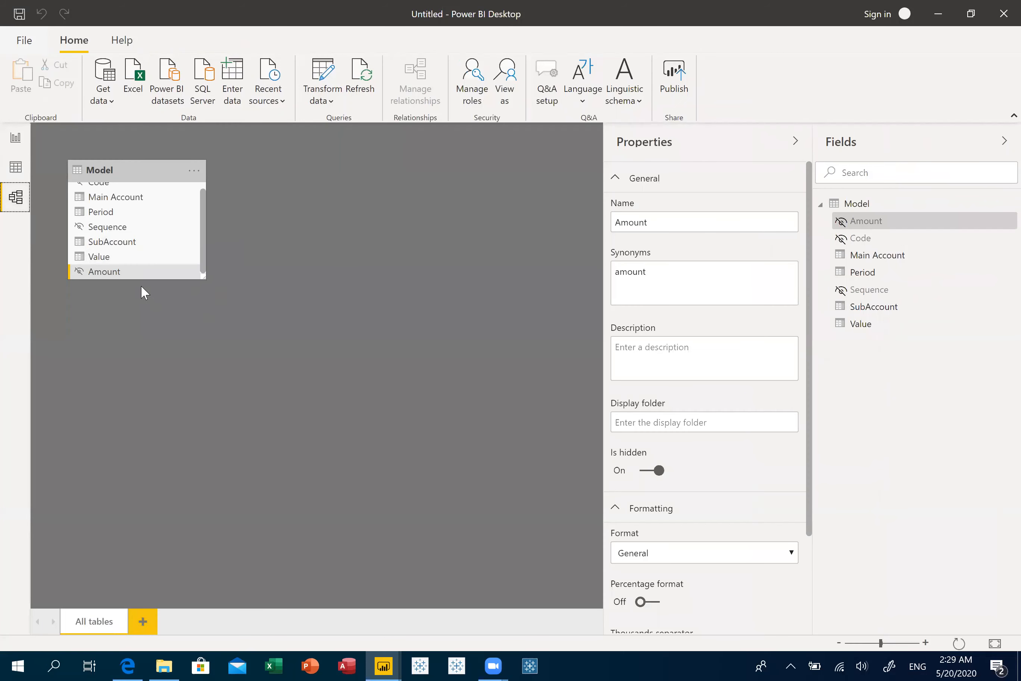
Unhide the Amount measure and hide the Value column of the Model table in report view
right_click(150, 273)
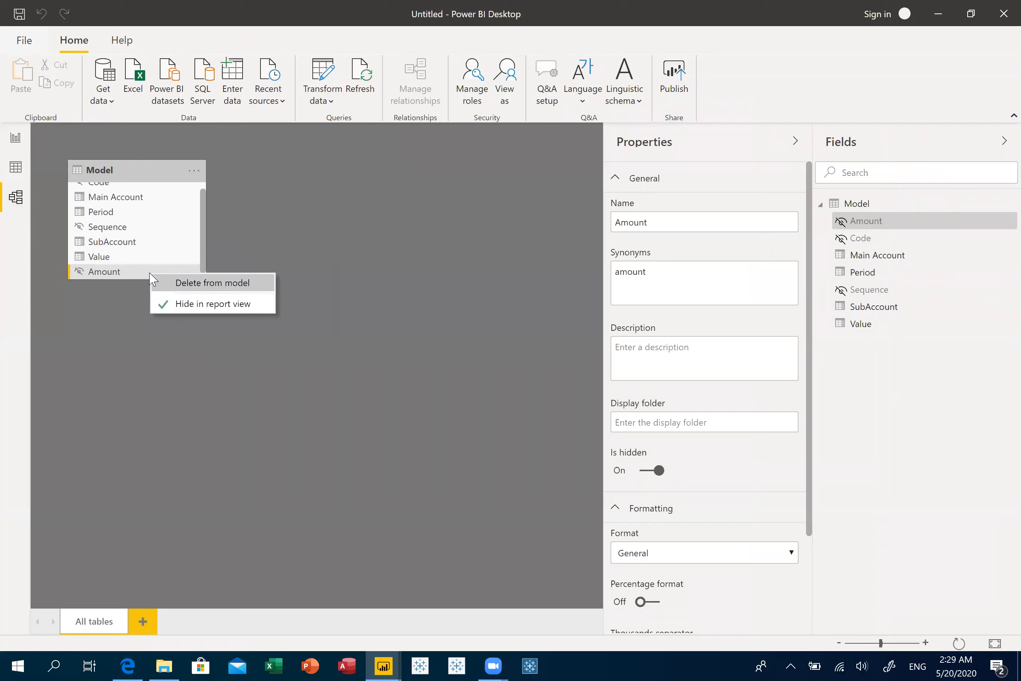
click(186, 303)
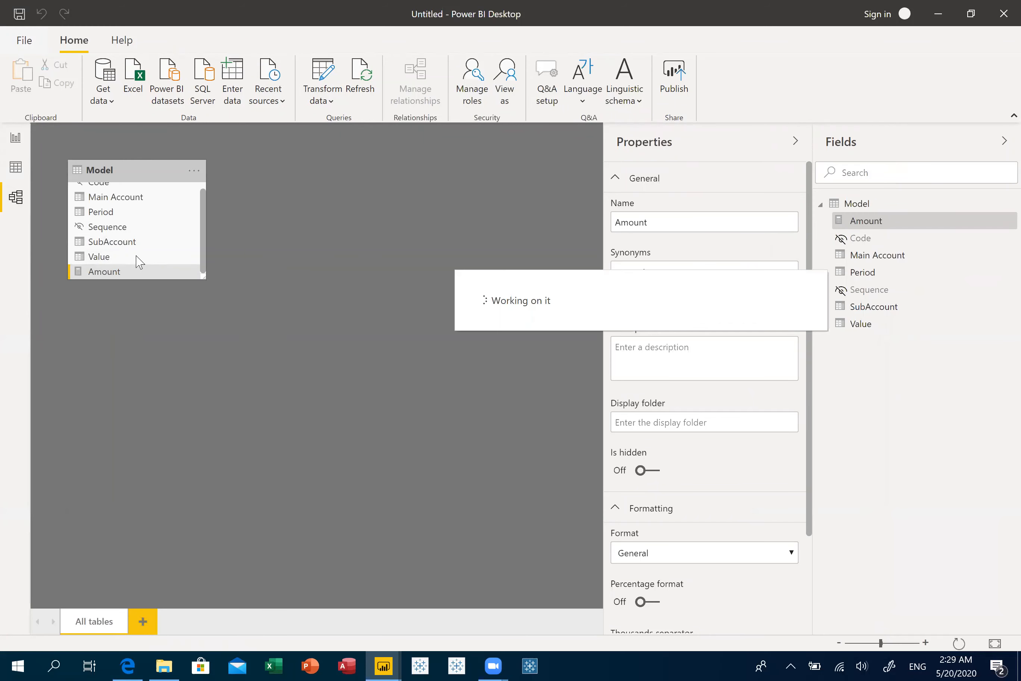
right_click(157, 260)
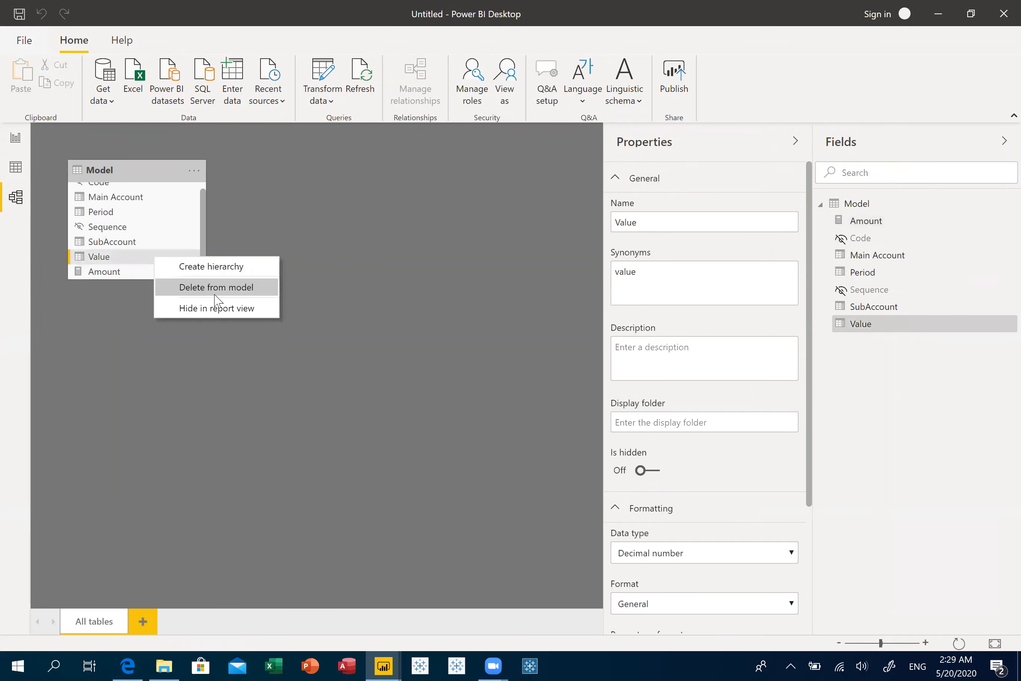
click(213, 308)
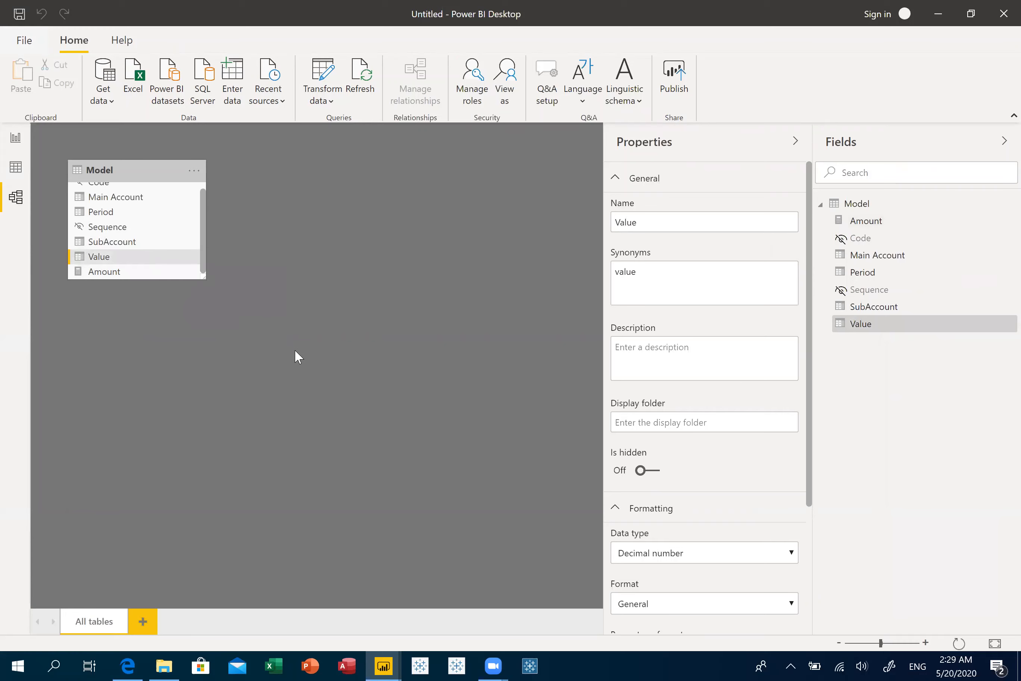
Add the Amount measure to the report page's table visual and enlarge the visual to fit all three columns
click(16, 138)
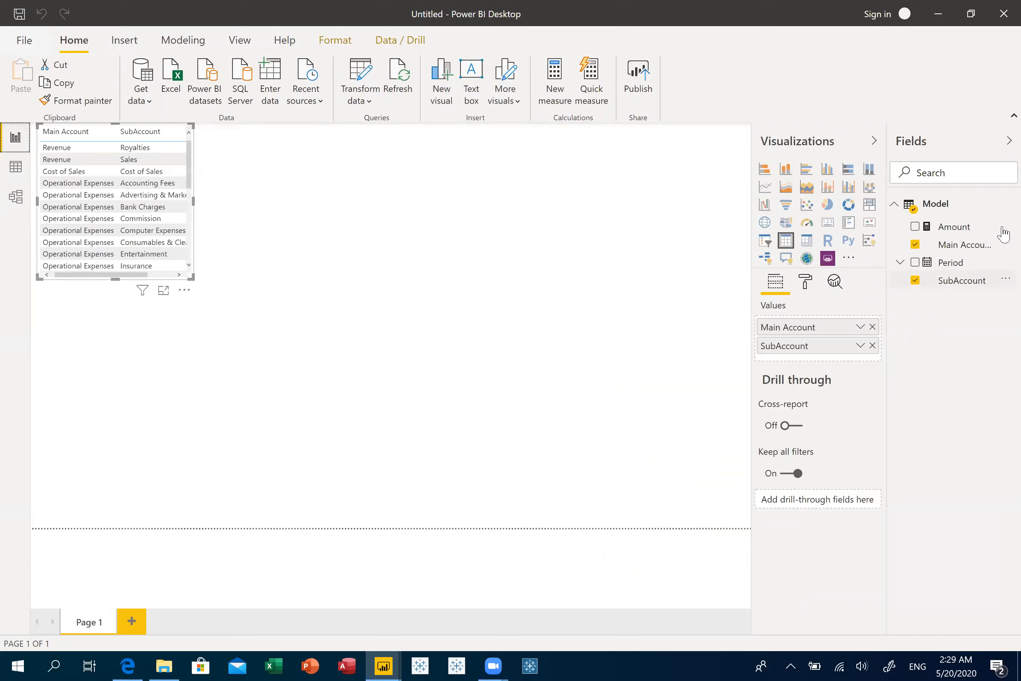
click(915, 226)
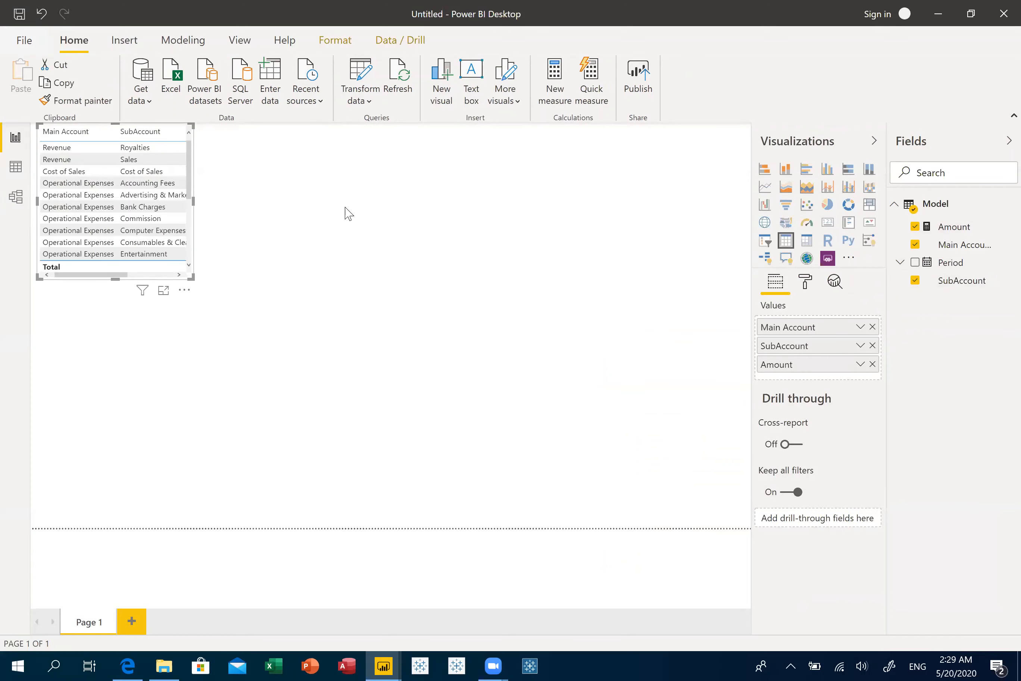
drag(191, 278, 307, 345)
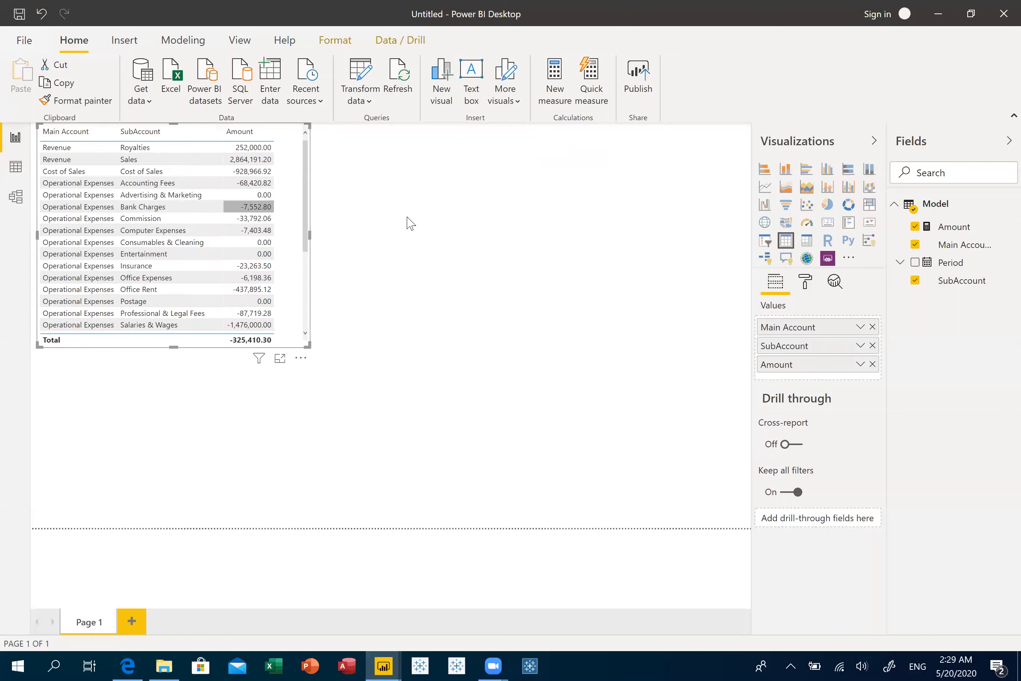
Convert the table visual to a matrix and place SubAccount in the rows beneath Main Account
click(807, 241)
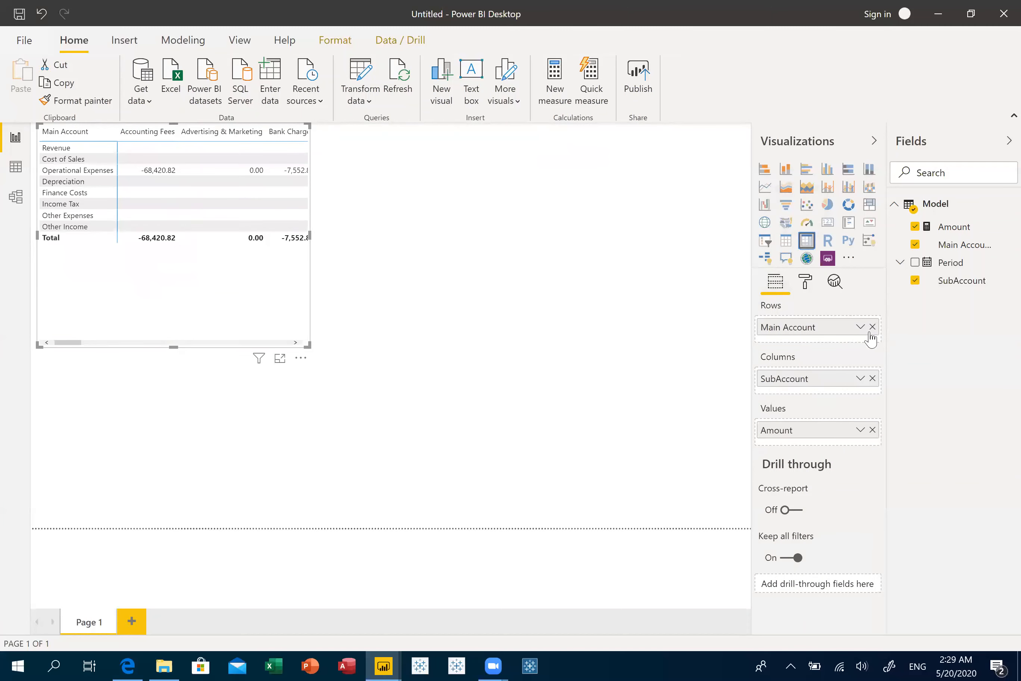
drag(805, 388, 785, 346)
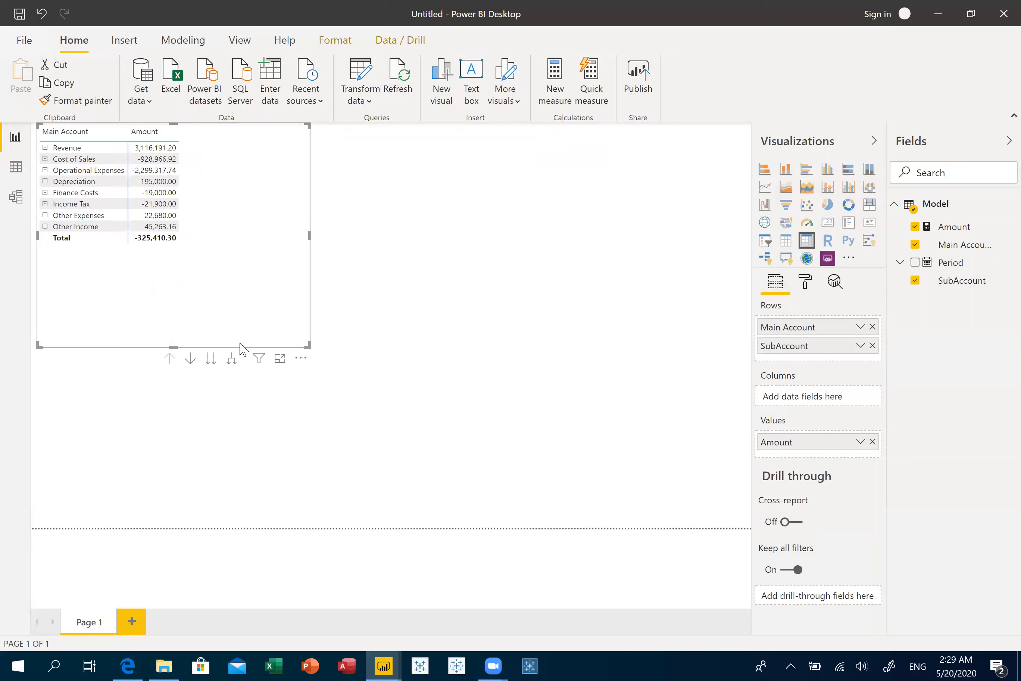